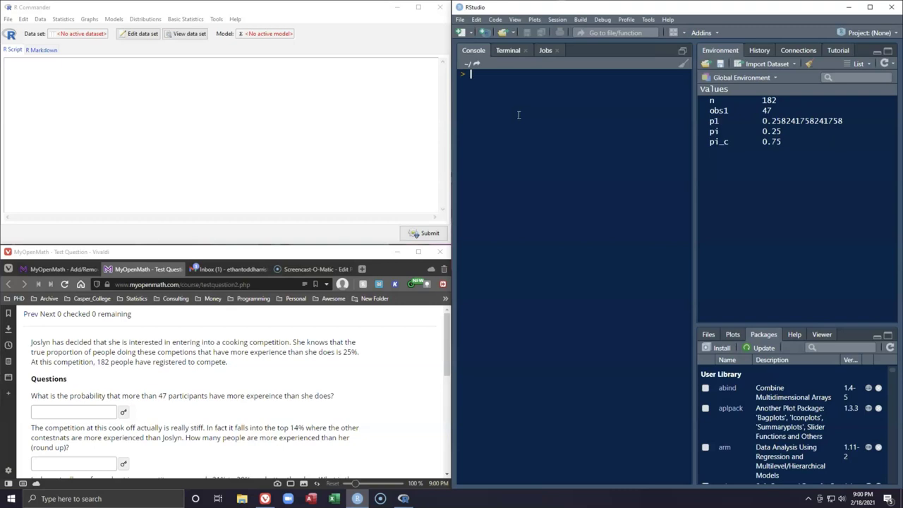
# - Remove all objects, including hidden ones, from the RStudio global environment
pyautogui.click(512, 124)
pyautogui.click(808, 64)
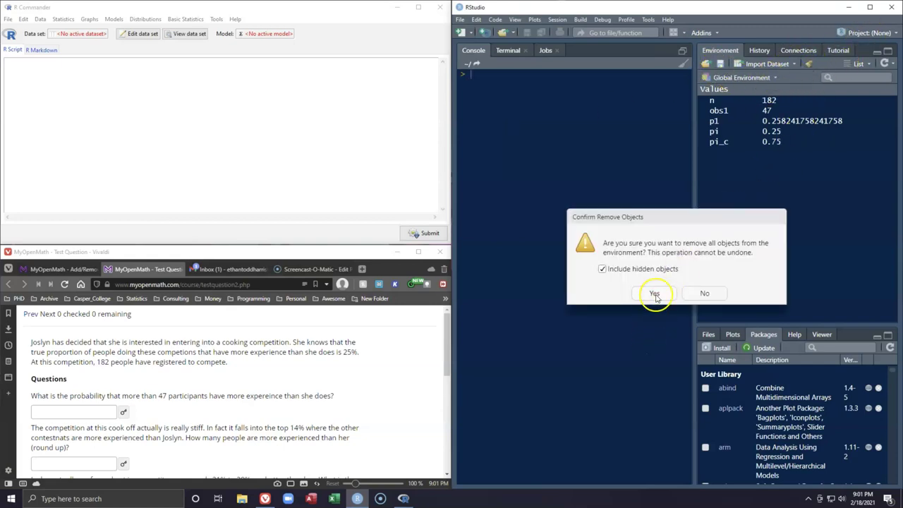
pyautogui.click(655, 295)
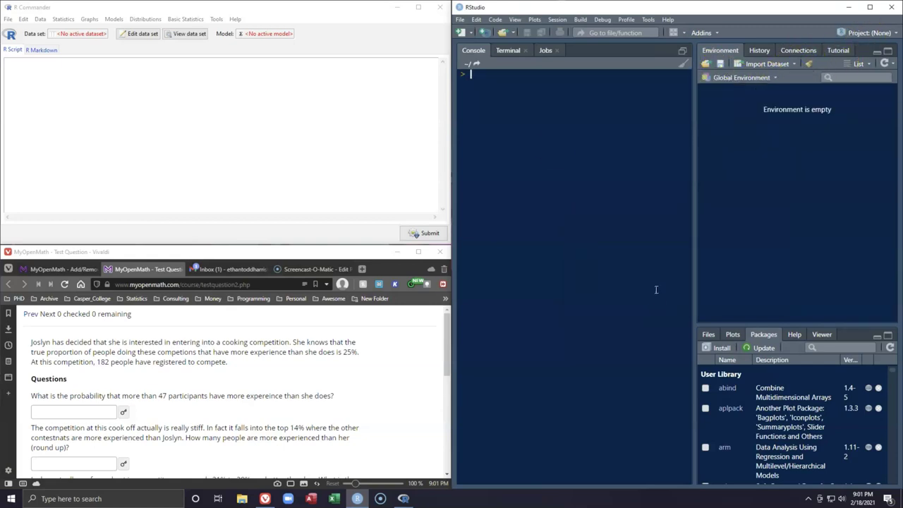
# - Define the population proportion as pi=.25 and the sample size as n=182 in the console
pyautogui.click(505, 72)
pyautogui.write('pi=.25')
pyautogui.press('Return')
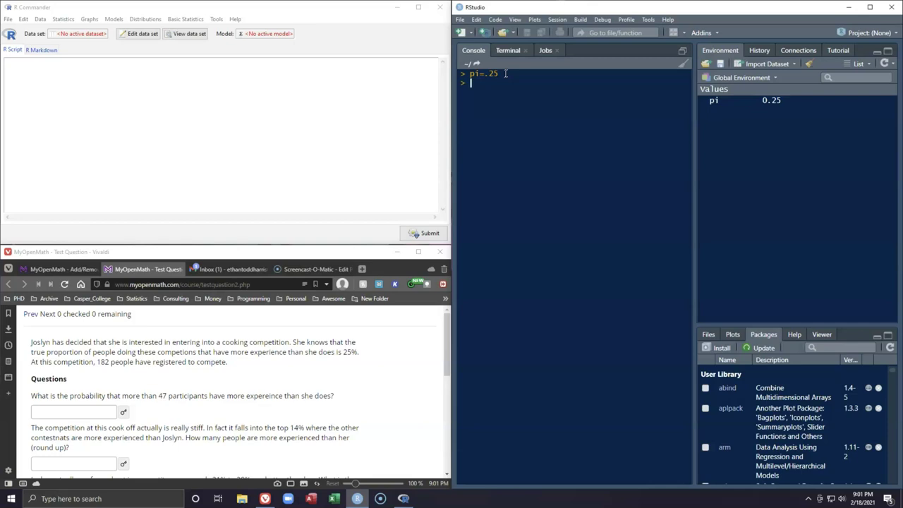
pyautogui.write('n')
pyautogui.write('182')
pyautogui.press('BackSpace')
pyautogui.press('BackSpace')
pyautogui.press('BackSpace')
pyautogui.write('=182')
pyautogui.press('Return')
# - Define the complement of the proportion in the console as pi_c=1-pi
pyautogui.write('pi_')
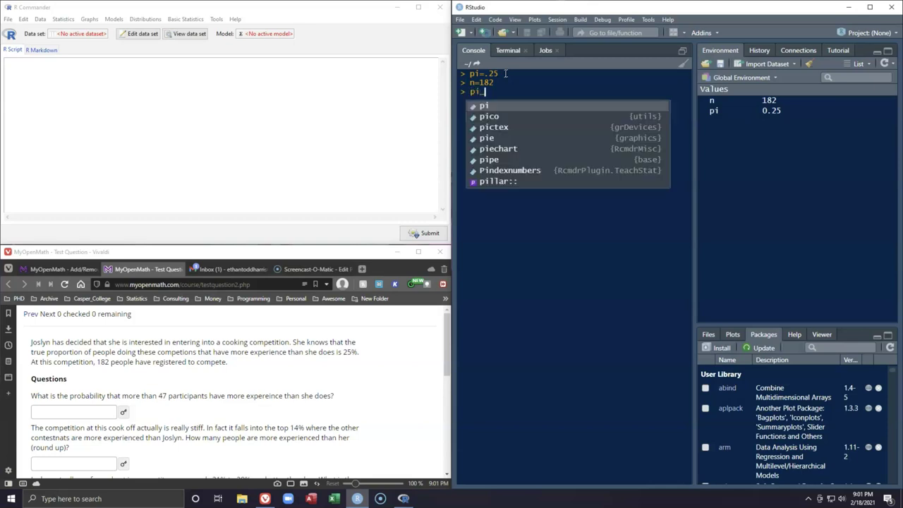
pyautogui.write('c=')
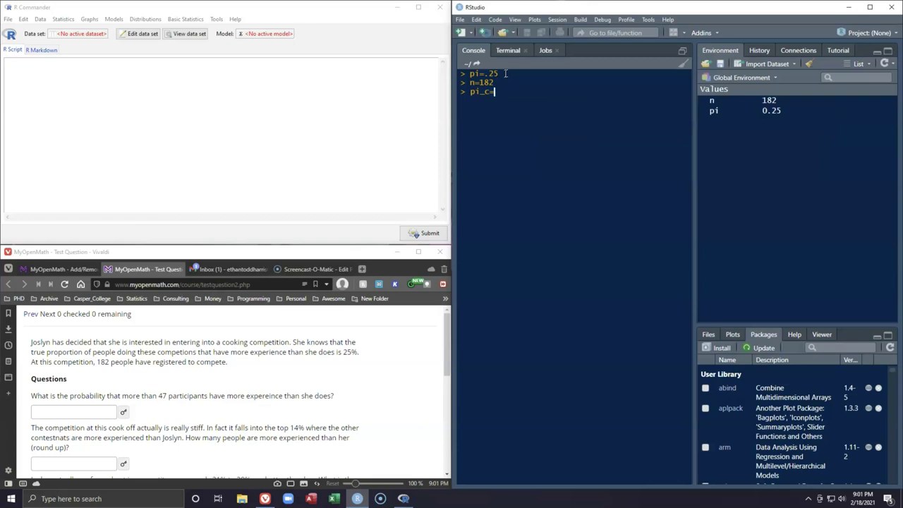
pyautogui.write('1-pi')
pyautogui.press('Return')
# - Store the observed count from the first question in the console as obs1=47
pyautogui.click(489, 96)
pyautogui.write('2')
pyautogui.press('BackSpace')
pyautogui.write('47')
pyautogui.press('BackSpace')
pyautogui.press('BackSpace')
pyautogui.write('p')
pyautogui.press('BackSpace')
pyautogui.write('obs =47')
pyautogui.press('Return')
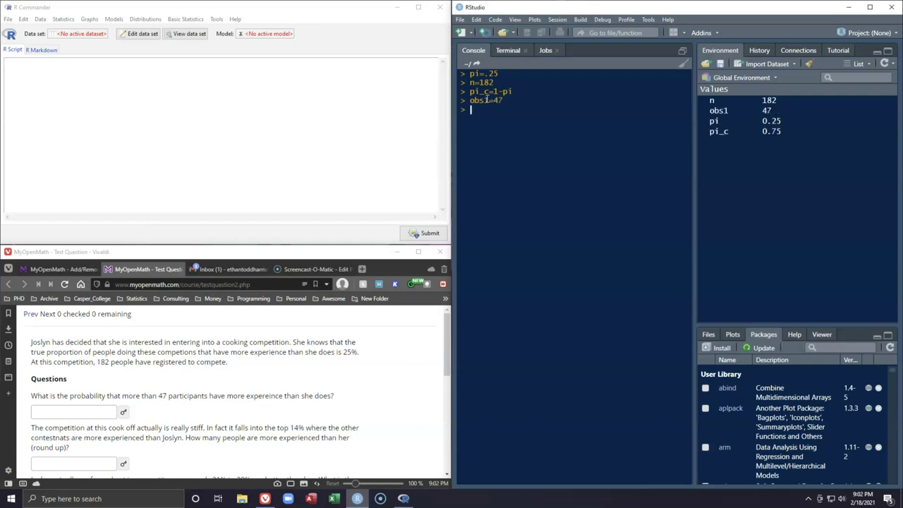
# - Compute the sample proportion for the first question as p1=obs1/n
pyautogui.write('pi=')
pyautogui.write('obs')
pyautogui.write('1/')
pyautogui.write('n')
pyautogui.press('Return')
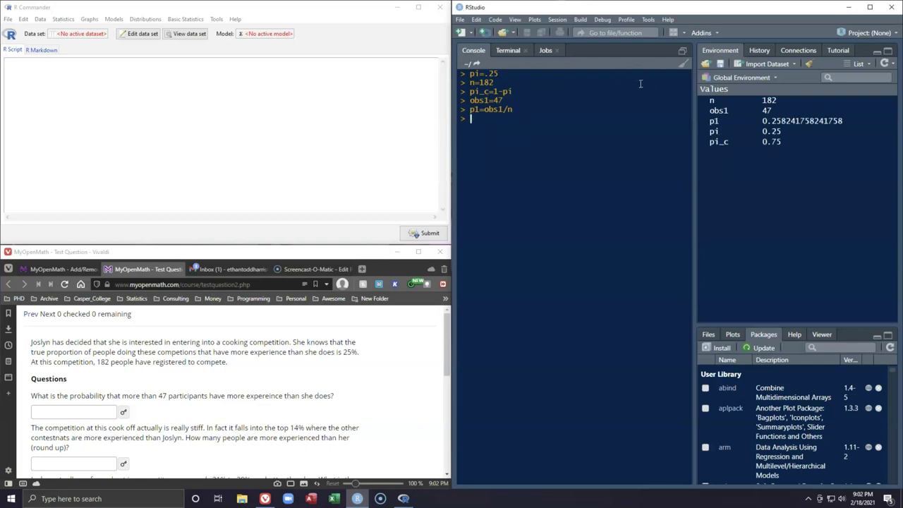
# - Compute the variance of the sample proportion in the console as sig_2=(pi*pi_c)/n
pyautogui.click(671, 76)
pyautogui.write('sig')
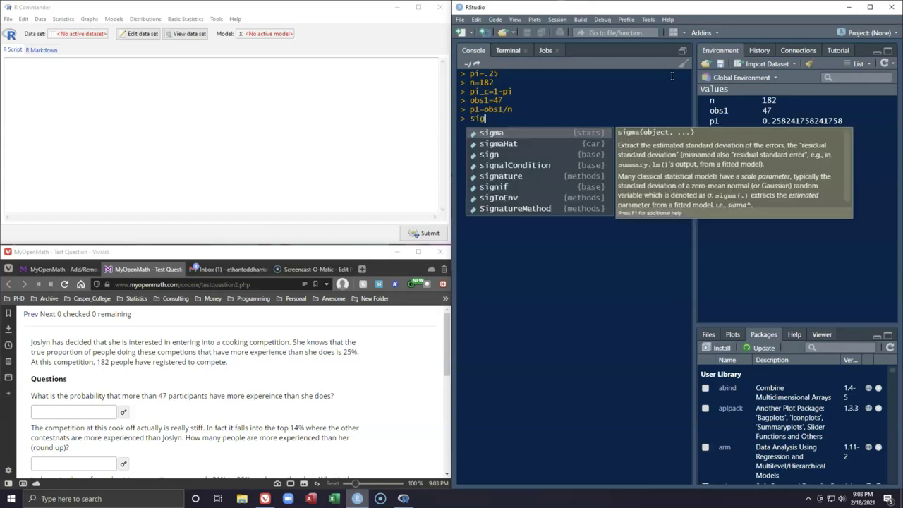
pyautogui.write('_2=')
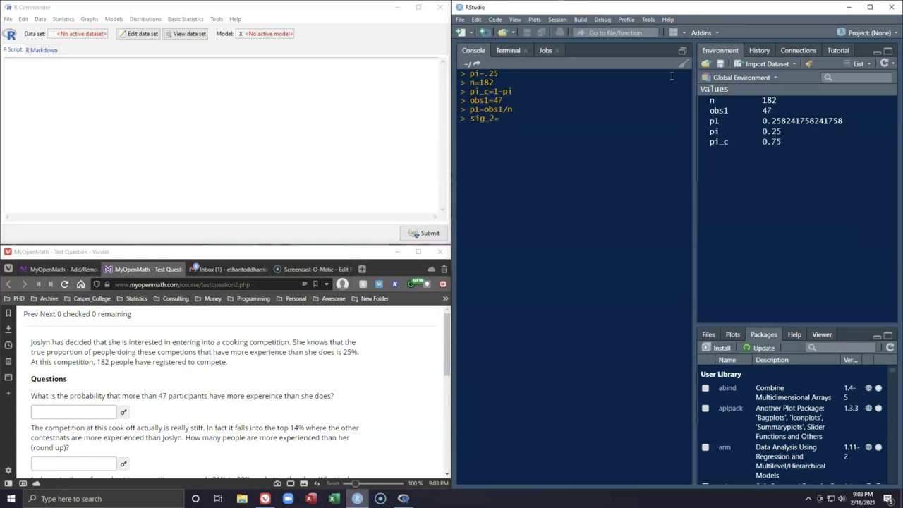
pyautogui.write('(pi)')
pyautogui.write('*pi_')
pyautogui.write('c')
pyautogui.press('Right')
pyautogui.write('/n')
pyautogui.press('Return')
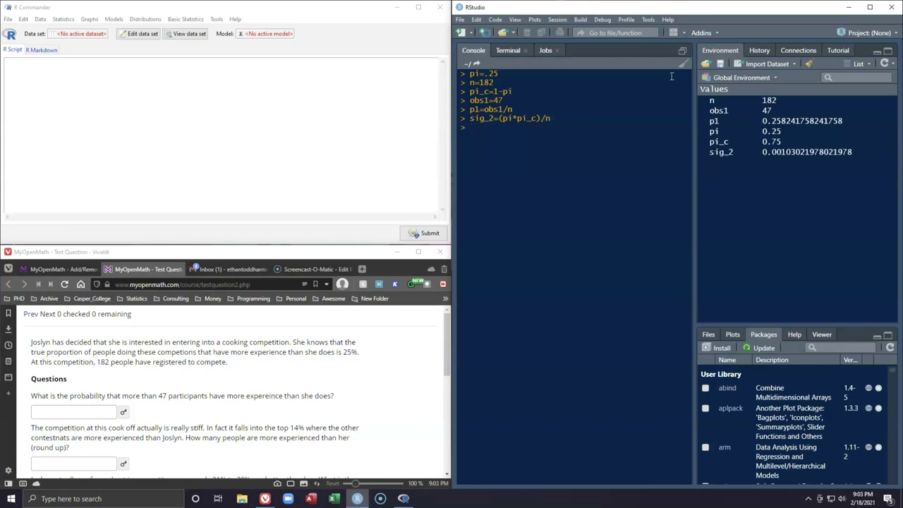
# - Compute the standard deviation from the variance as sig=sqrt(sig_2)
pyautogui.write('sig=sqrt(sig_')
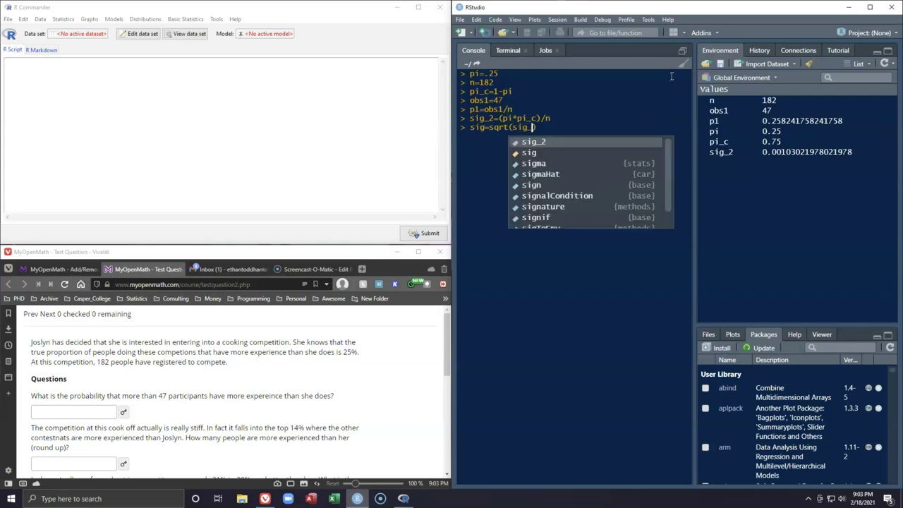
pyautogui.write('2')
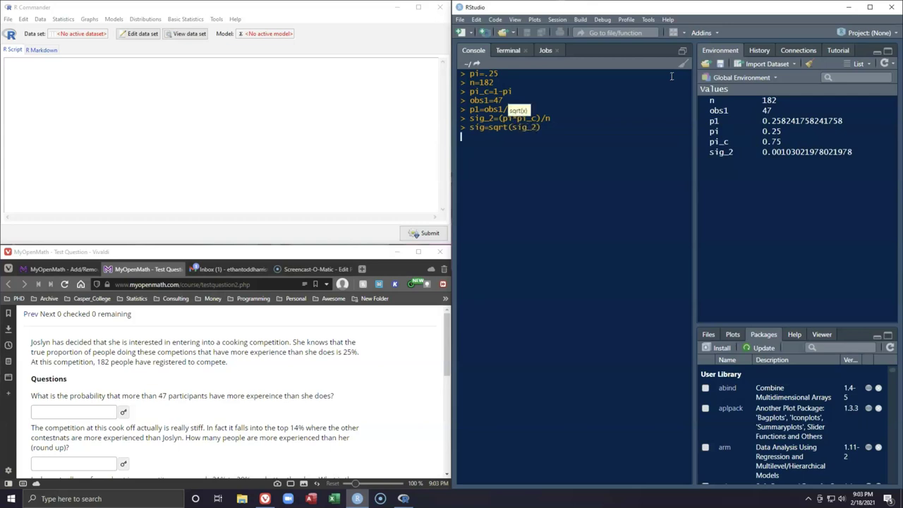
pyautogui.press('Return')
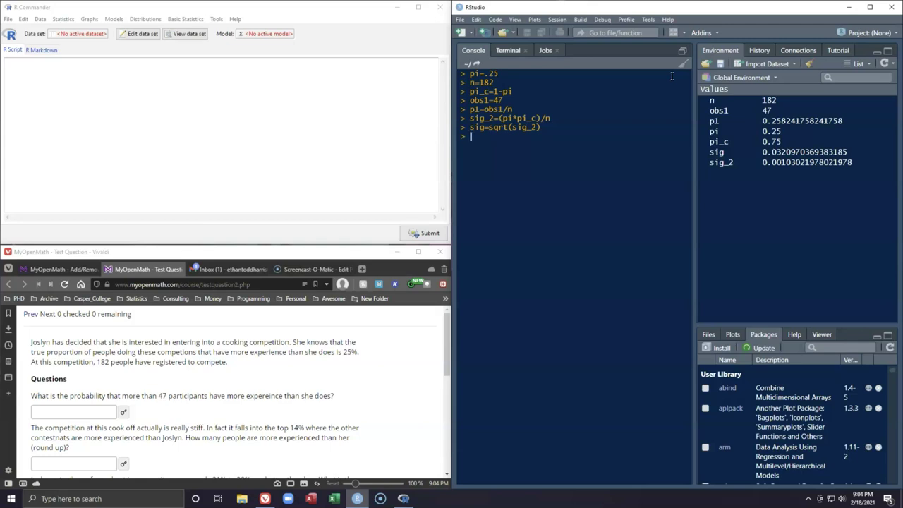
# - Switch to R Commander and open the Normal Probabilities dialog for the continuous normal distribution
pyautogui.click(242, 155)
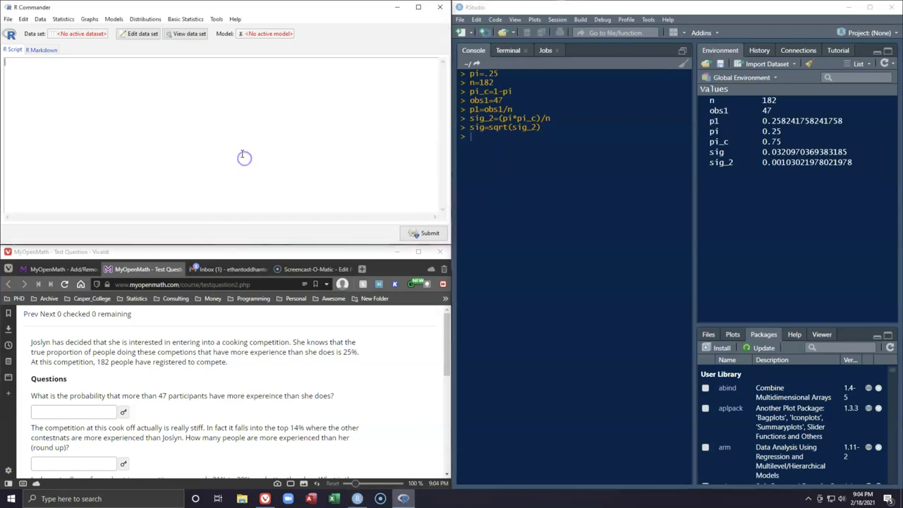
pyautogui.click(186, 19)
pyautogui.moveTo(201, 57)
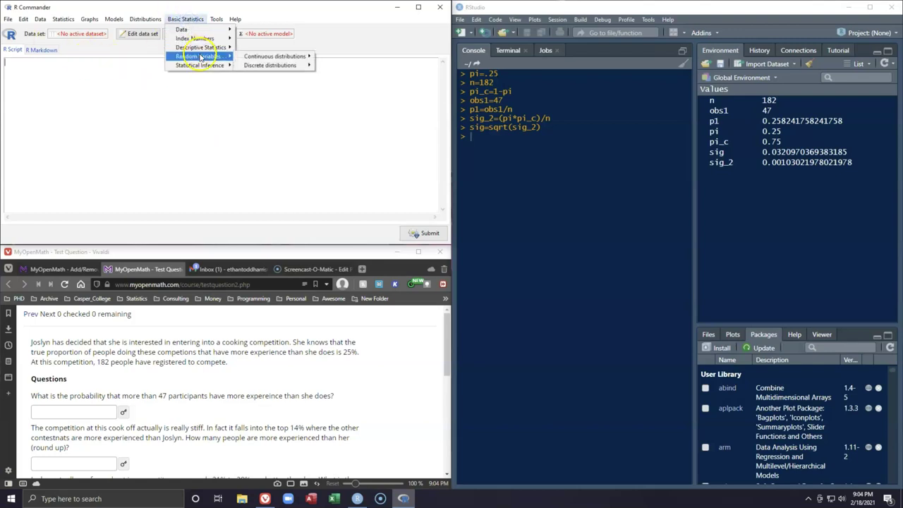
pyautogui.moveTo(289, 56)
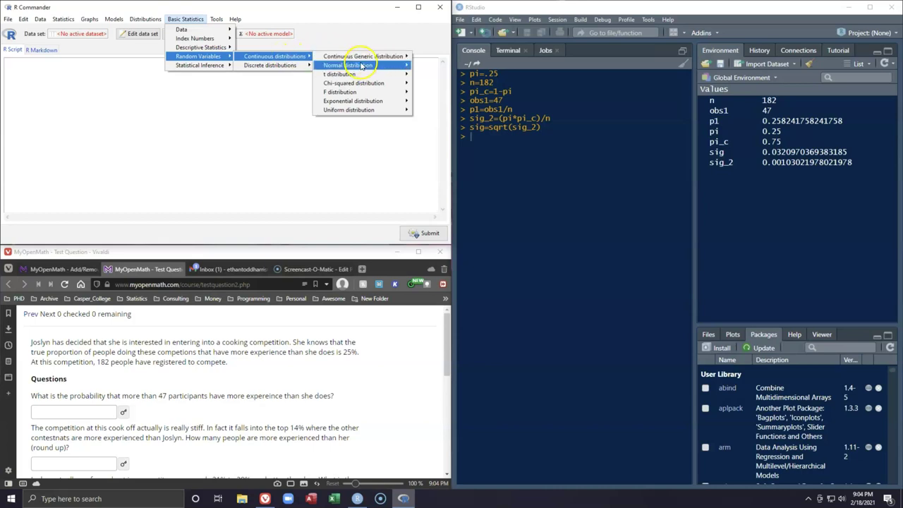
pyautogui.moveTo(361, 65)
pyautogui.click(457, 79)
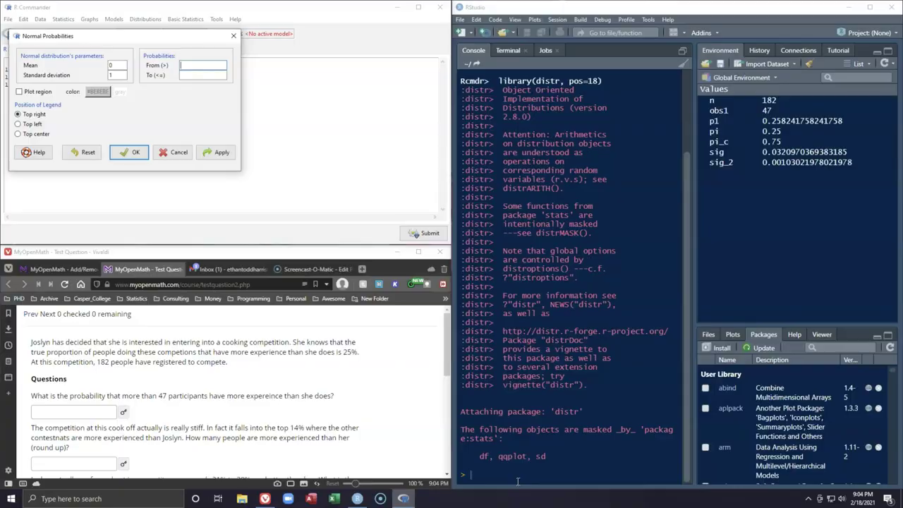
pyautogui.press('super+l')
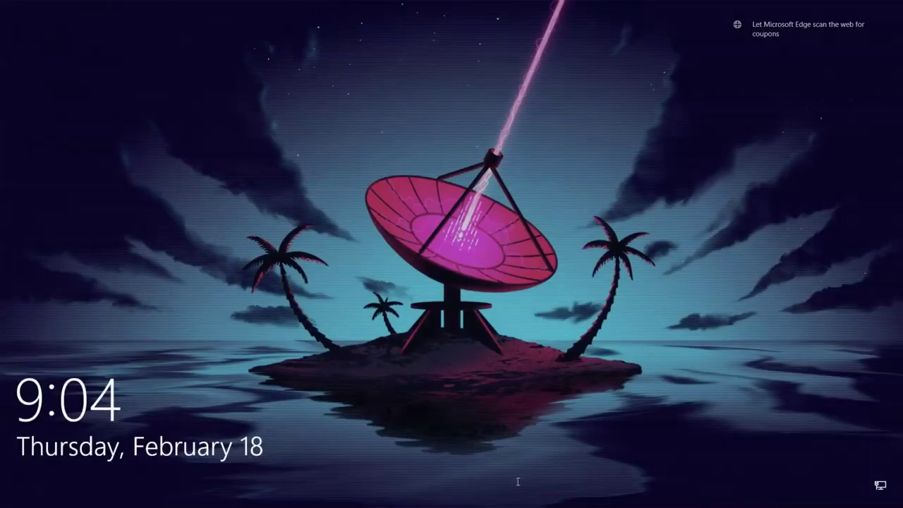
pyautogui.click(516, 485)
pyautogui.press('Return')
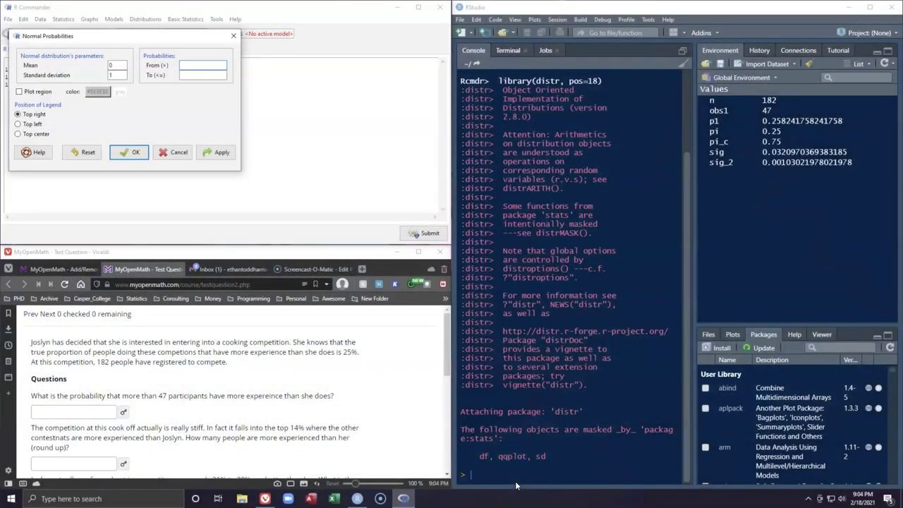
# - Clear the RStudio console and print the values of pi and sig
pyautogui.click(482, 477)
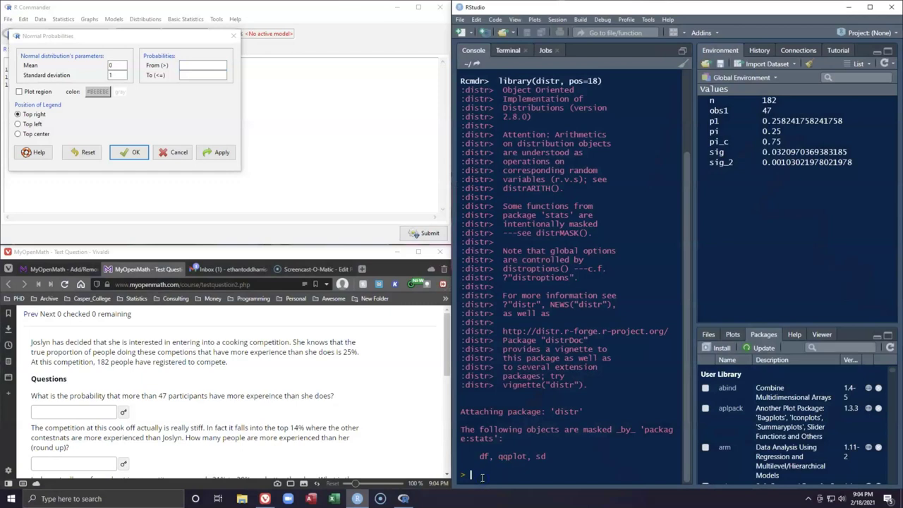
pyautogui.hotkey('ctrl', 'l')
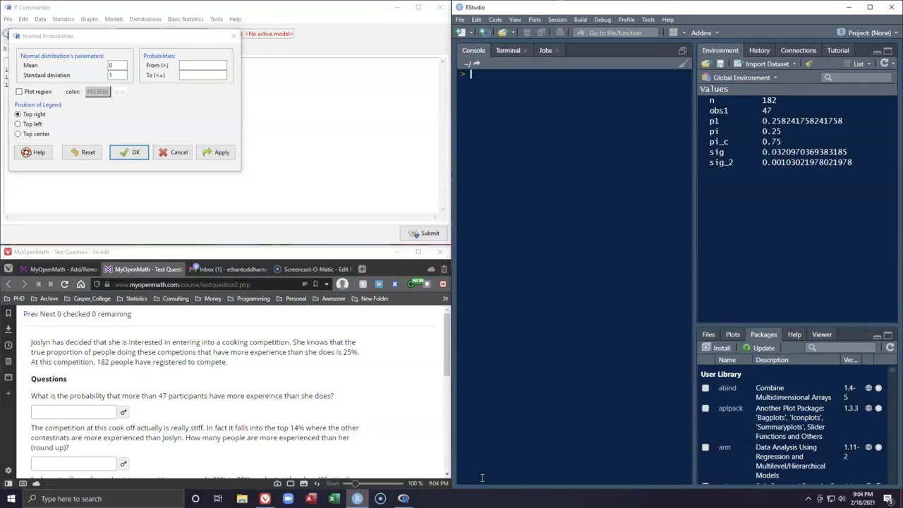
pyautogui.write('pi')
pyautogui.press('Return')
pyautogui.write('sig')
pyautogui.press('Escape')
pyautogui.press('Return')
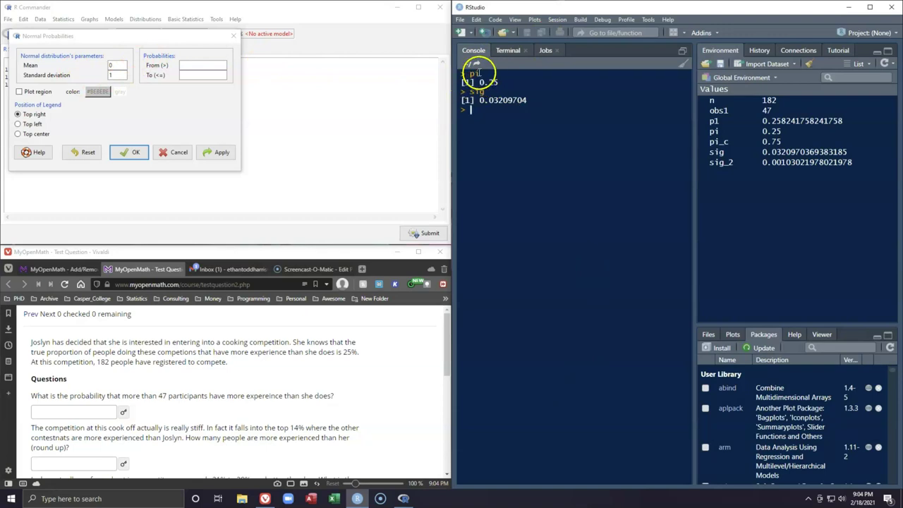
# - Set the normal distribution's mean to 0.25 and its standard deviation to 0.03209704, using the values printed in the console
pyautogui.moveTo(504, 83); pyautogui.dragTo(484, 83)
pyautogui.doubleClick(106, 67)
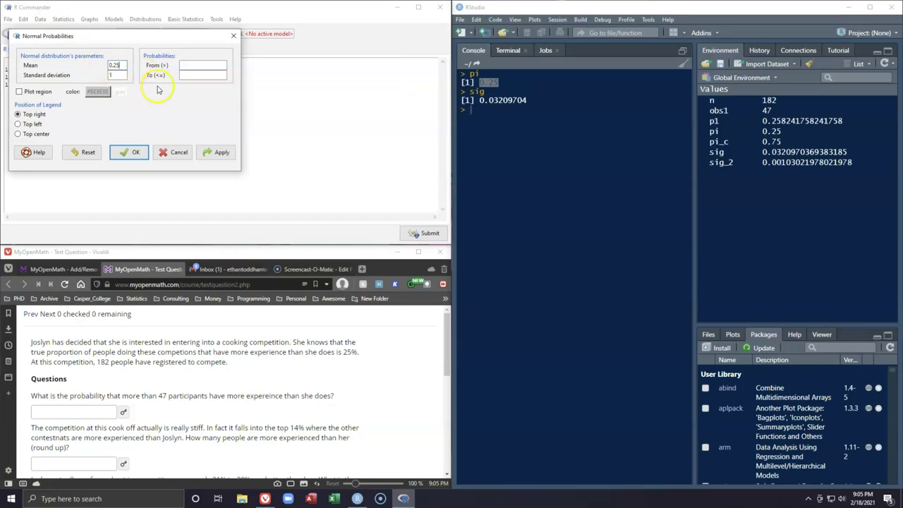
pyautogui.click(533, 99)
pyautogui.moveTo(532, 99); pyautogui.dragTo(482, 99)
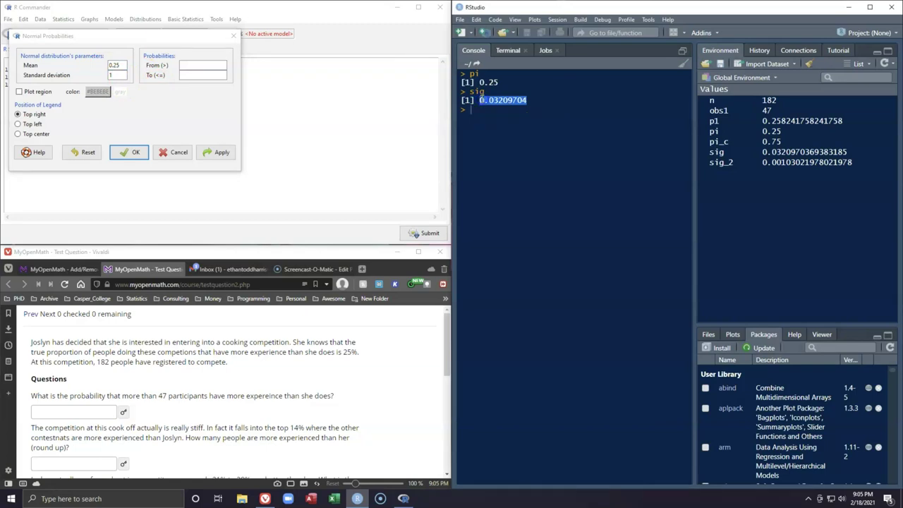
pyautogui.doubleClick(106, 74)
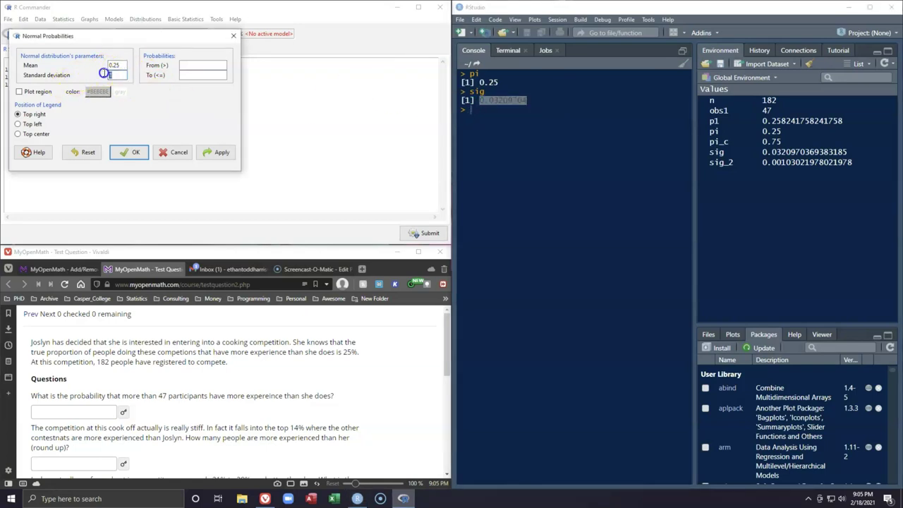
pyautogui.write('0.03209704')
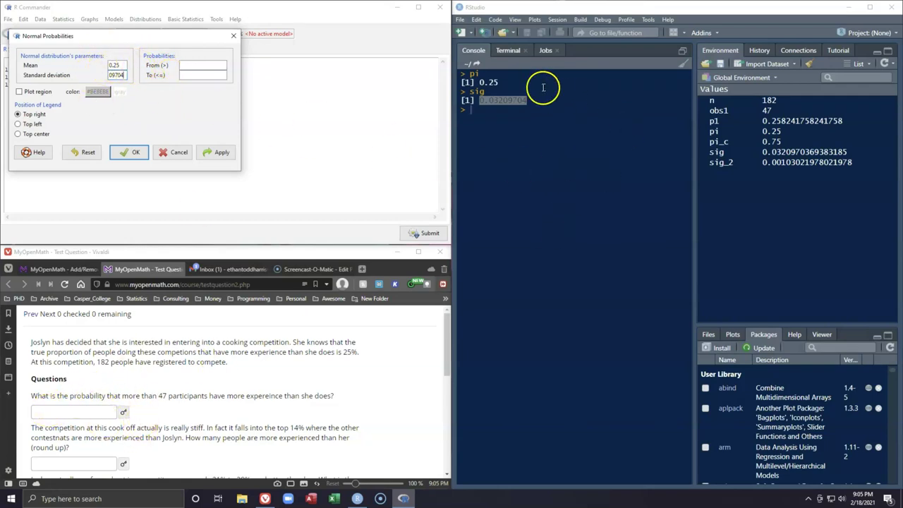
# - Write out the sought probability in the RStudio console as P(X>0.258.....)
pyautogui.click(489, 119)
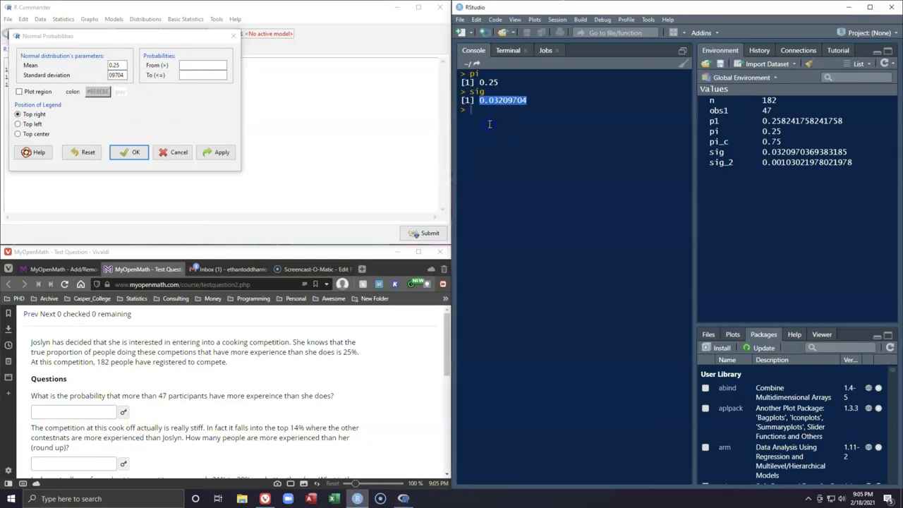
pyautogui.click(473, 111)
pyautogui.write('P(X')
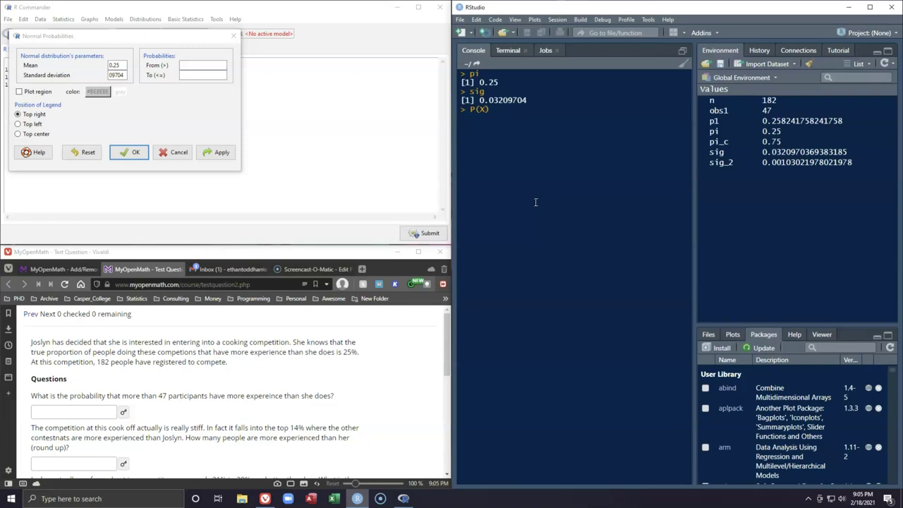
pyautogui.click(536, 203)
pyautogui.write('0.258.....')
pyautogui.press('Right')
pyautogui.press('Return')
# - Print p1 in the console and copy its value 0.2582418 in as the lower bound of the normal probability
pyautogui.write('p1')
pyautogui.press('Return')
pyautogui.click(558, 212)
pyautogui.moveTo(536, 137); pyautogui.dragTo(480, 136)
pyautogui.hotkey('ctrl', 'c')
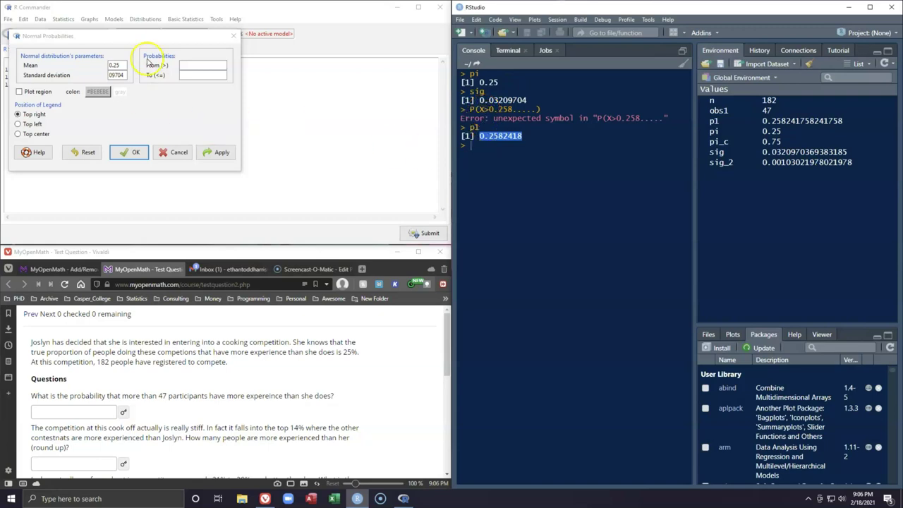
pyautogui.click(190, 64)
pyautogui.hotkey('ctrl', 'v')
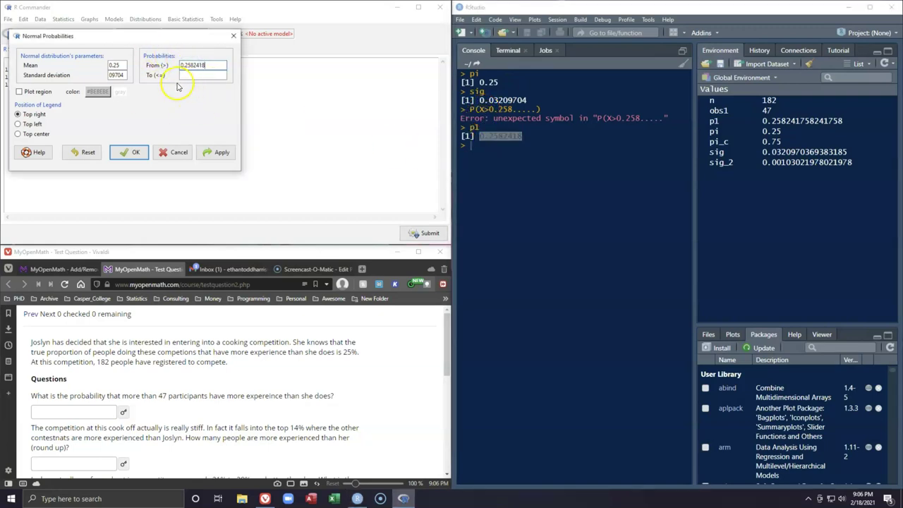
# - Turn on region plotting with the spring green colour #00FF80, leave the upper bound empty, and apply the normal probability calculation
pyautogui.click(182, 79)
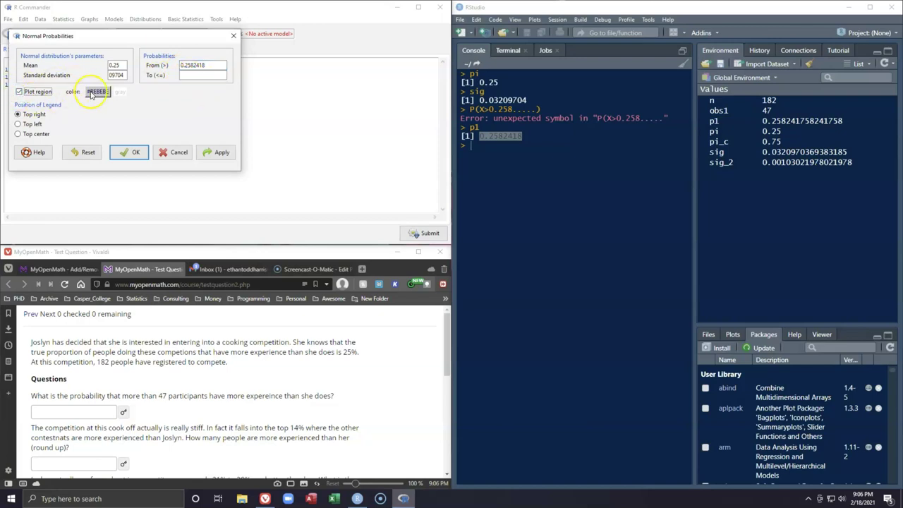
pyautogui.click(93, 93)
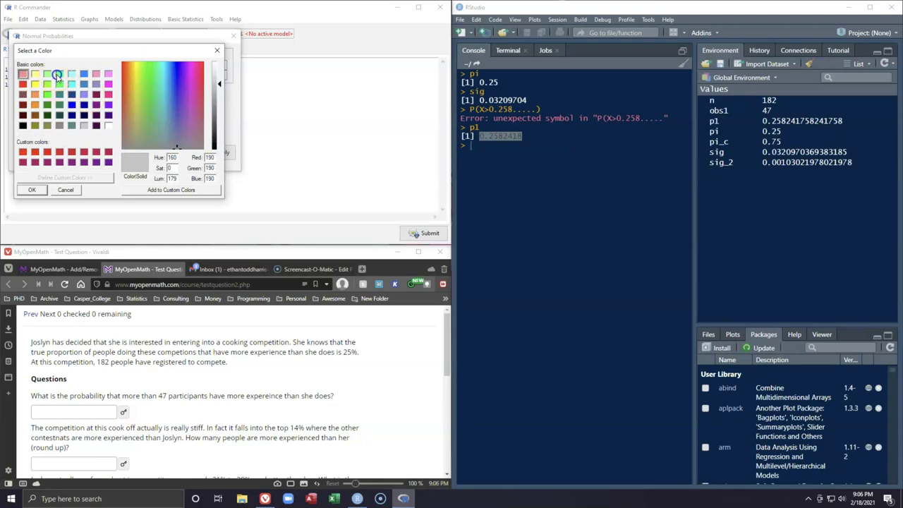
pyautogui.click(57, 75)
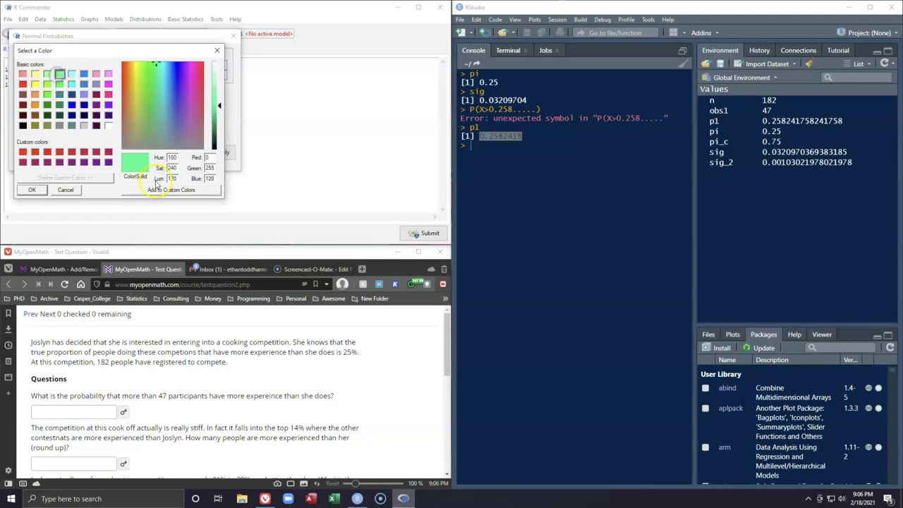
pyautogui.click(33, 187)
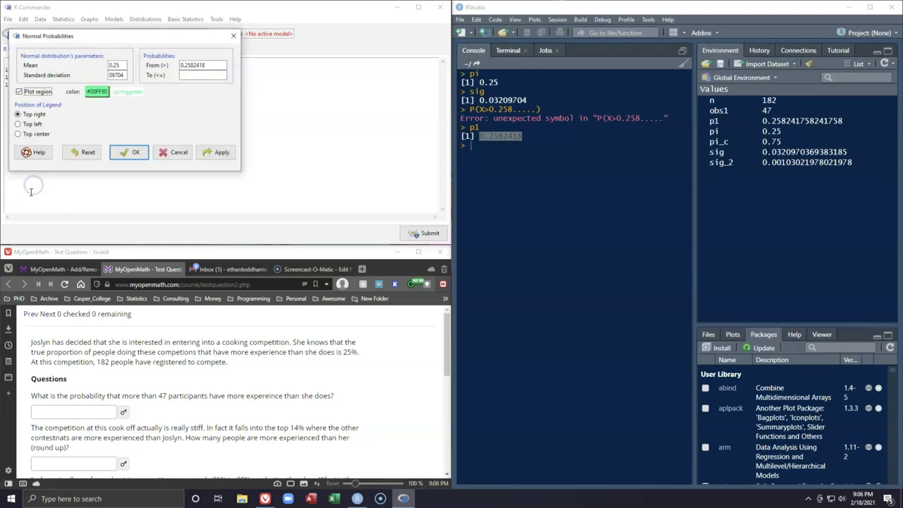
pyautogui.click(222, 152)
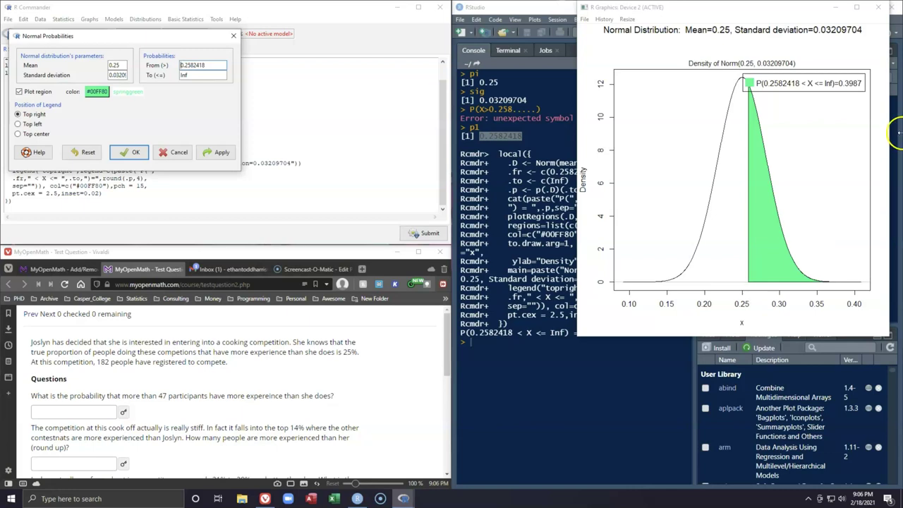
# - Reveal the answer to the question about more than 47 participants and read the remaining questions
pyautogui.click(573, 345)
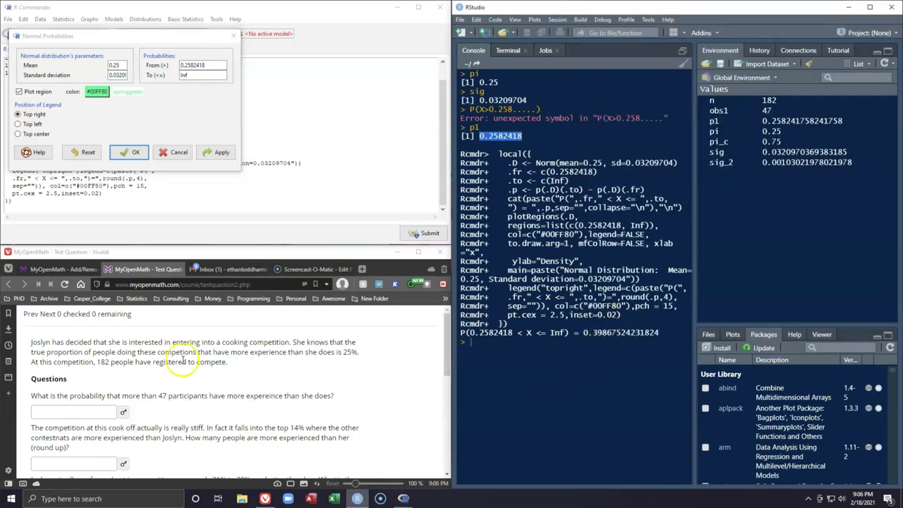
pyautogui.click(123, 412)
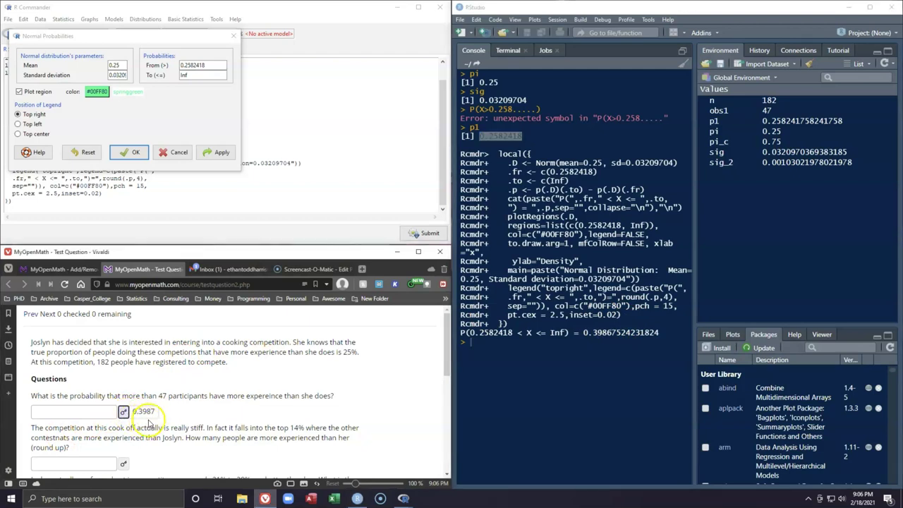
pyautogui.scroll(-1, 275, 404)
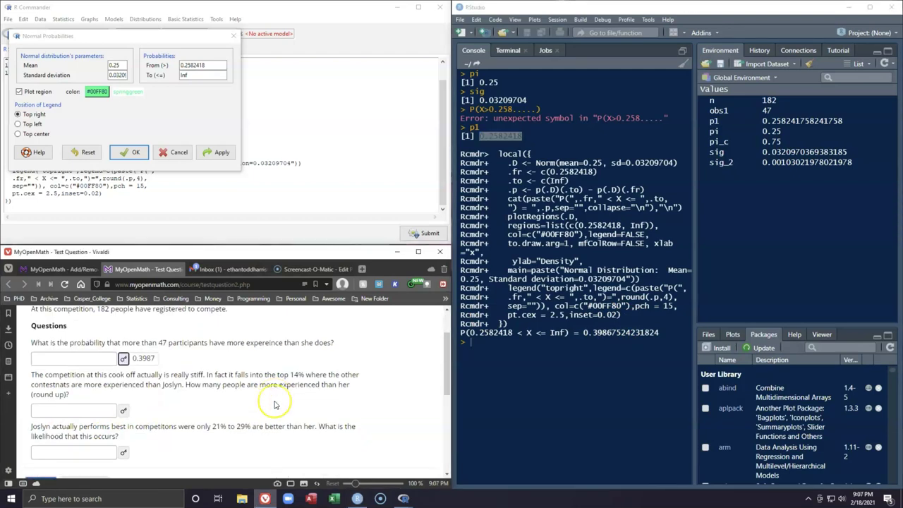
pyautogui.scroll(-1, 275, 404)
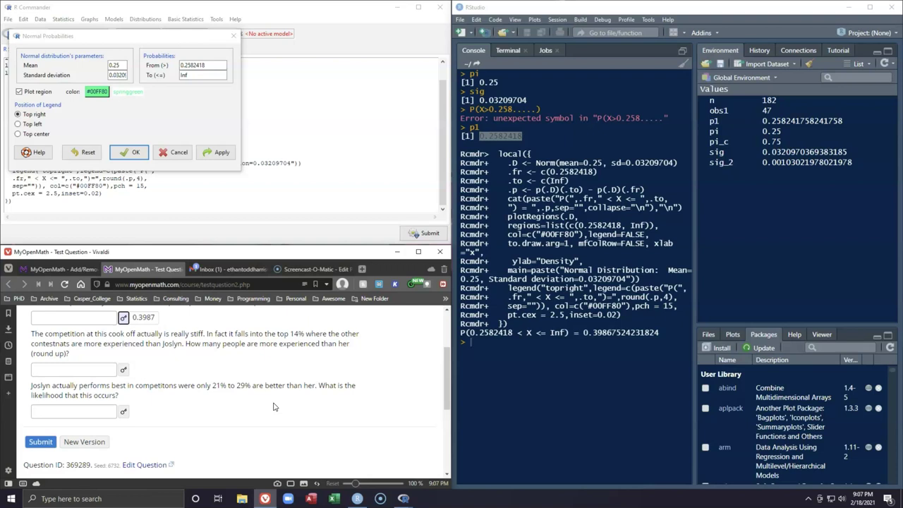
# - Close the normal probabilities dialog and examine the plotted density with its shaded upper region
pyautogui.click(234, 36)
pyautogui.click(472, 350)
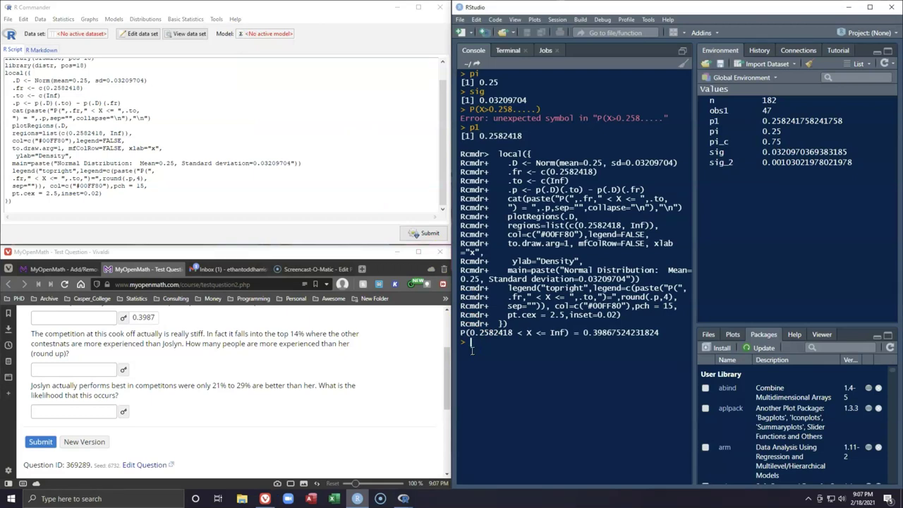
pyautogui.click(489, 346)
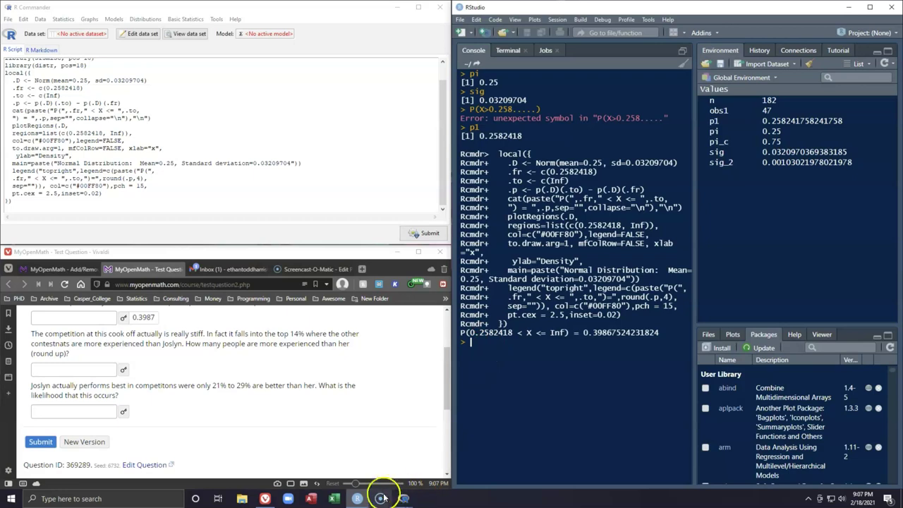
pyautogui.moveTo(400, 499)
pyautogui.click(457, 457)
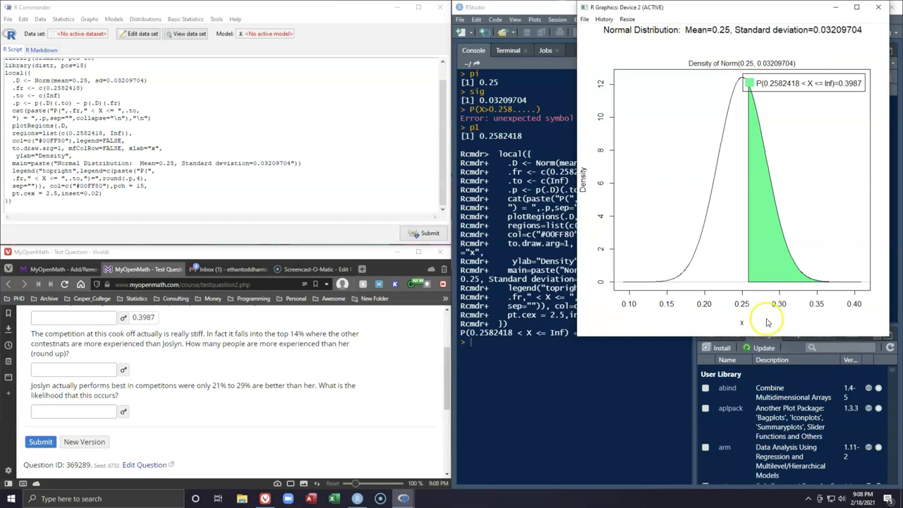
pyautogui.click(460, 375)
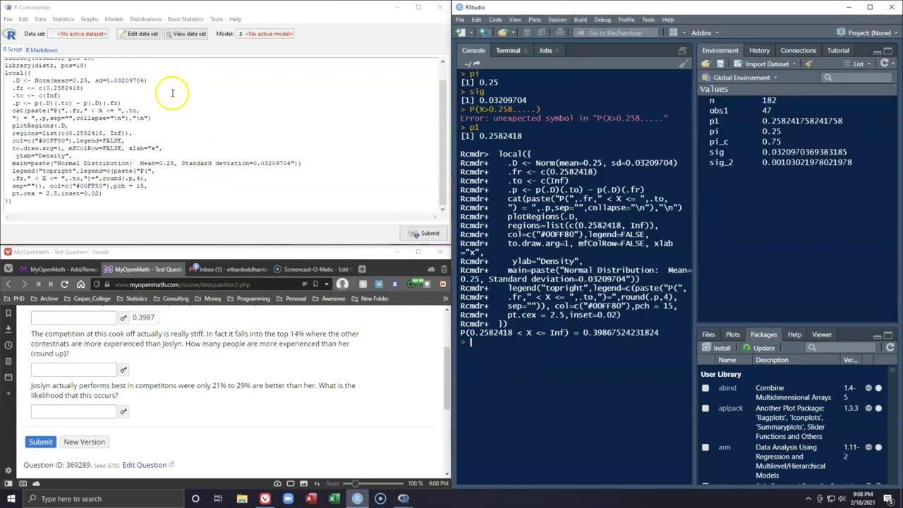
# - Start a normal quantiles calculation in R Commander and set its mean to 0.25
pyautogui.click(186, 19)
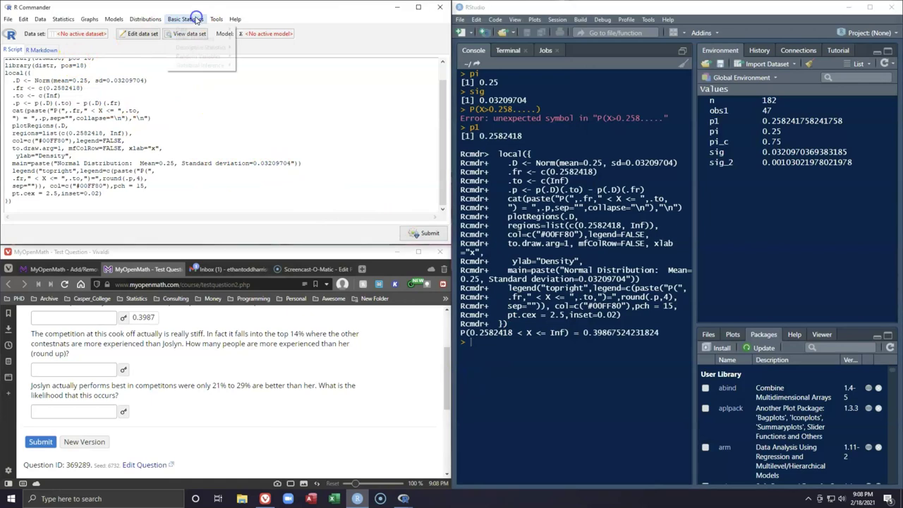
pyautogui.moveTo(203, 56)
pyautogui.moveTo(283, 57)
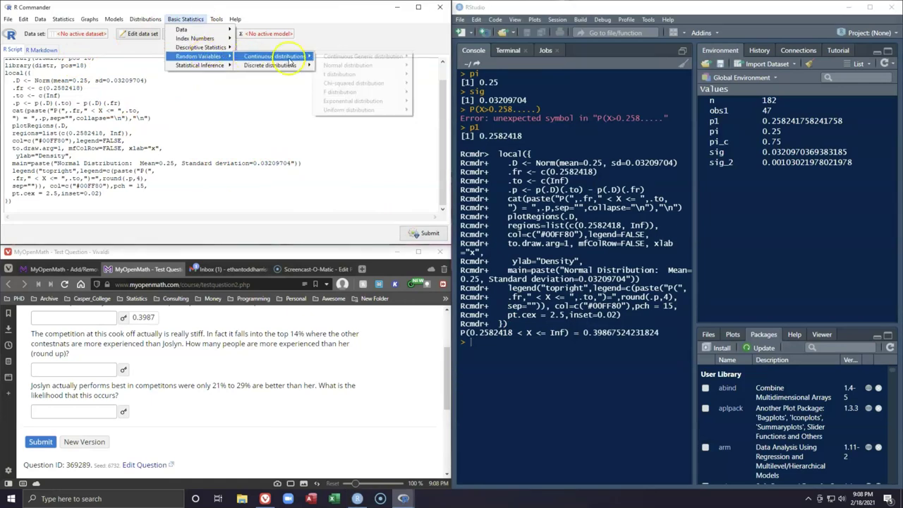
pyautogui.moveTo(353, 65)
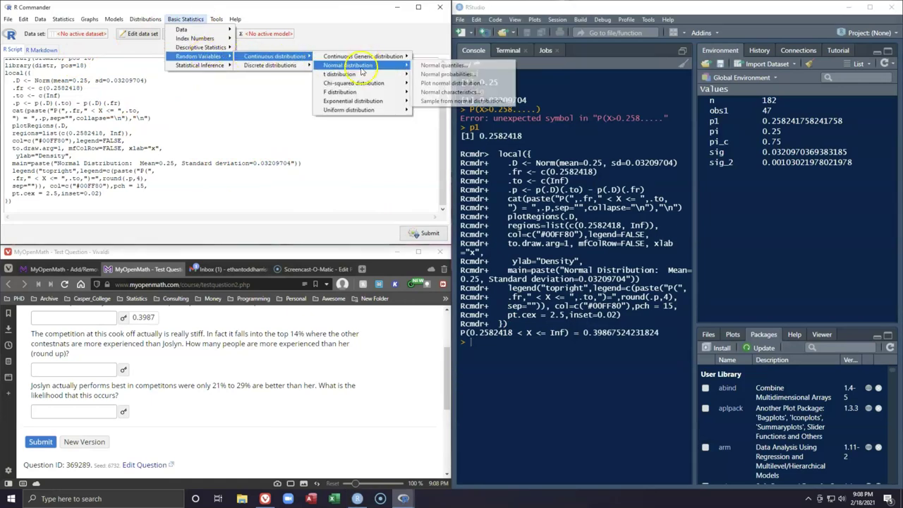
pyautogui.click(463, 66)
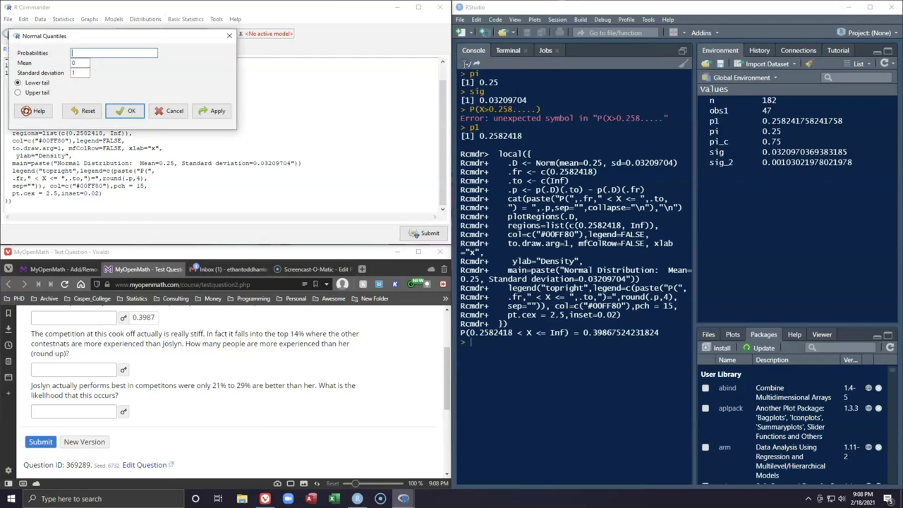
pyautogui.doubleClick(80, 64)
# - Copy sig's value 0.03209704 from the console into the normal quantiles' standard deviation
pyautogui.moveTo(528, 101); pyautogui.dragTo(461, 73)
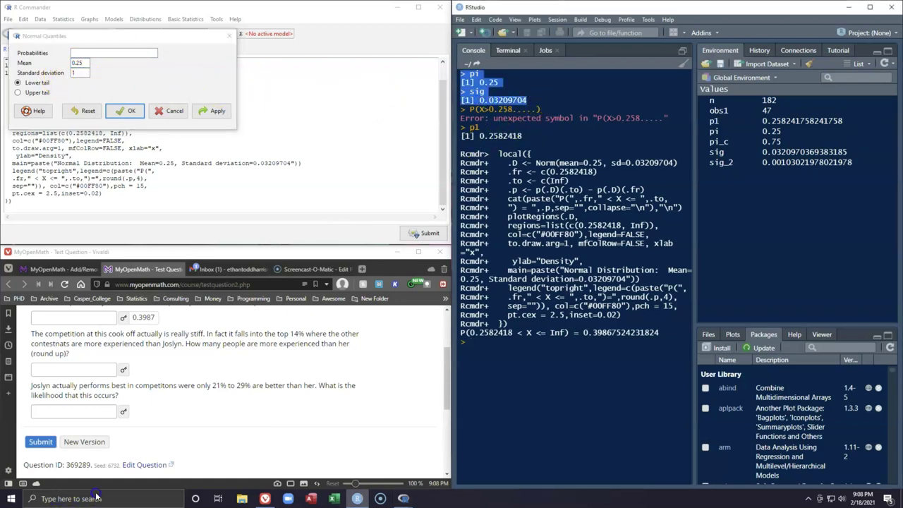
pyautogui.moveTo(528, 100); pyautogui.dragTo(479, 101)
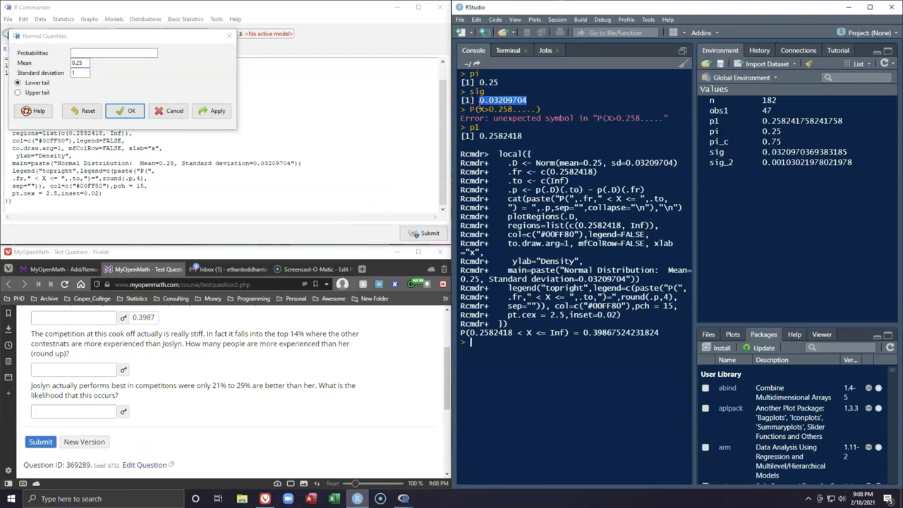
pyautogui.click(84, 72)
pyautogui.moveTo(85, 71); pyautogui.dragTo(67, 72)
pyautogui.rightClick(71, 74)
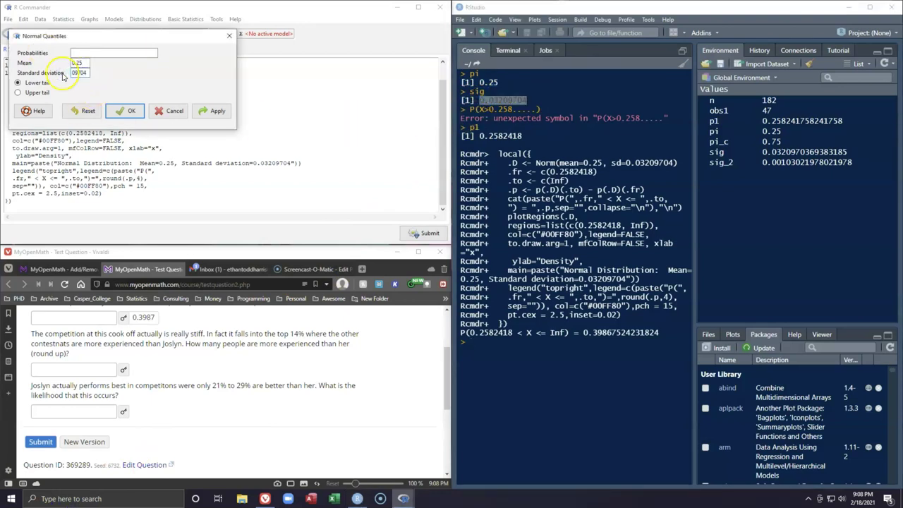
pyautogui.click(124, 89)
pyautogui.click(79, 69)
pyautogui.moveTo(79, 67); pyautogui.dragTo(33, 73)
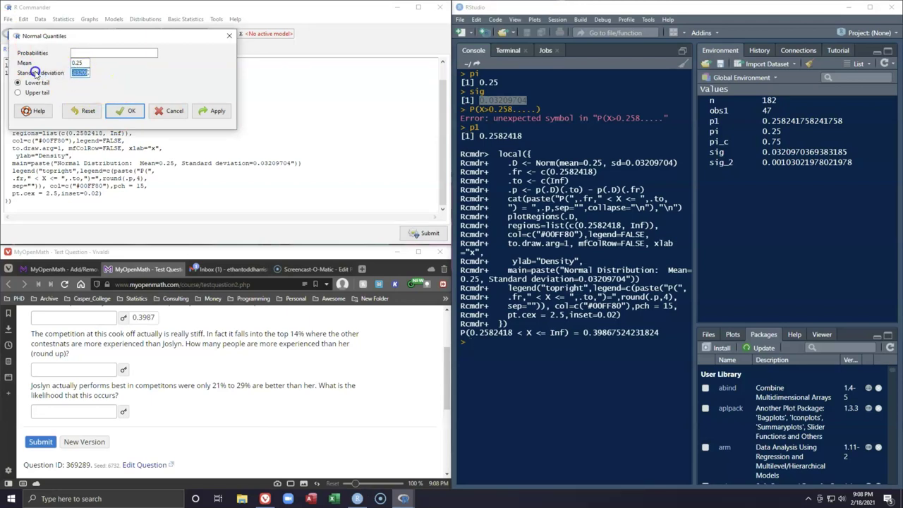
# - Set the quantile probability to .14 with the upper tail, and apply the calculation
pyautogui.click(83, 54)
pyautogui.write('.14')
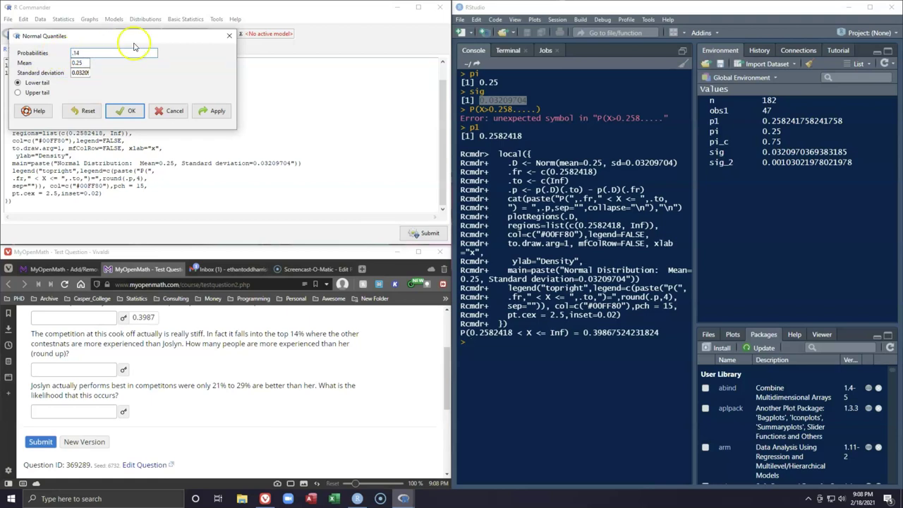
pyautogui.click(61, 69)
pyautogui.click(17, 92)
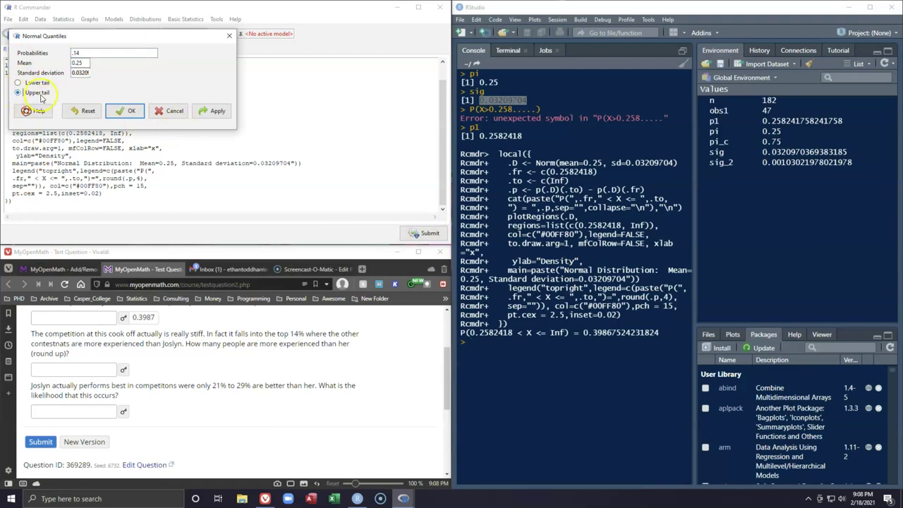
pyautogui.click(233, 115)
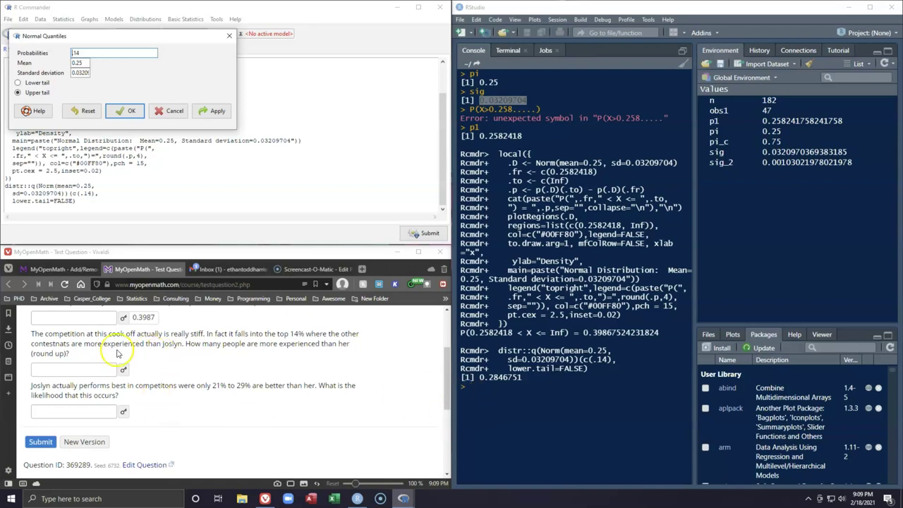
# - Reveal the answer to the top 14% question, compute 0.2846751*n in the RStudio console, and close the quantiles dialog
pyautogui.click(125, 369)
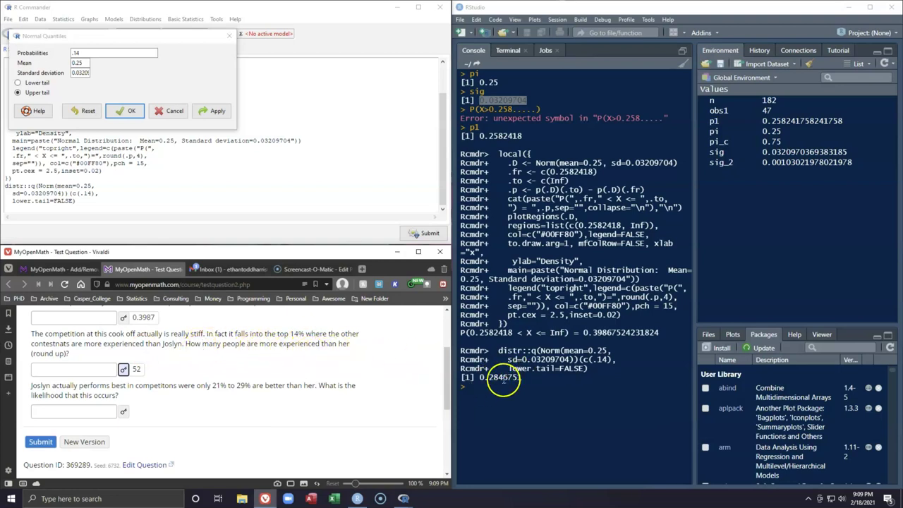
pyautogui.click(493, 388)
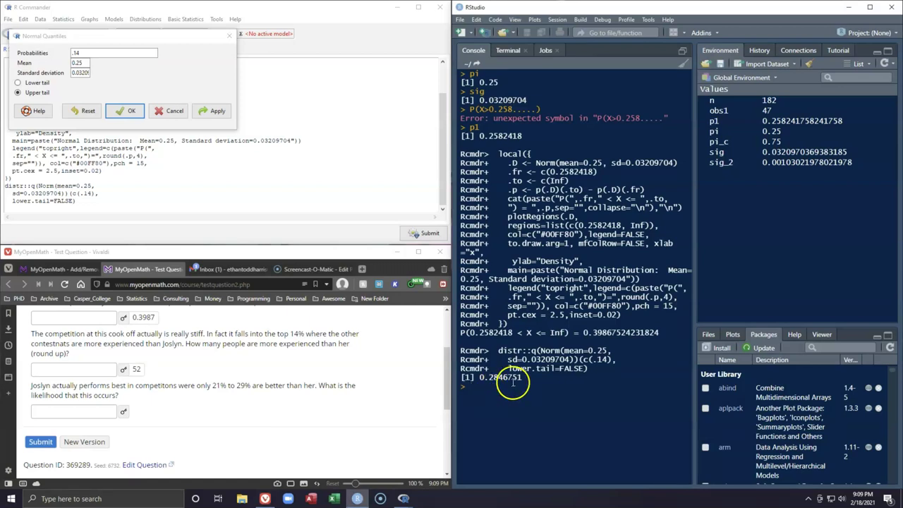
pyautogui.moveTo(522, 377); pyautogui.dragTo(479, 389)
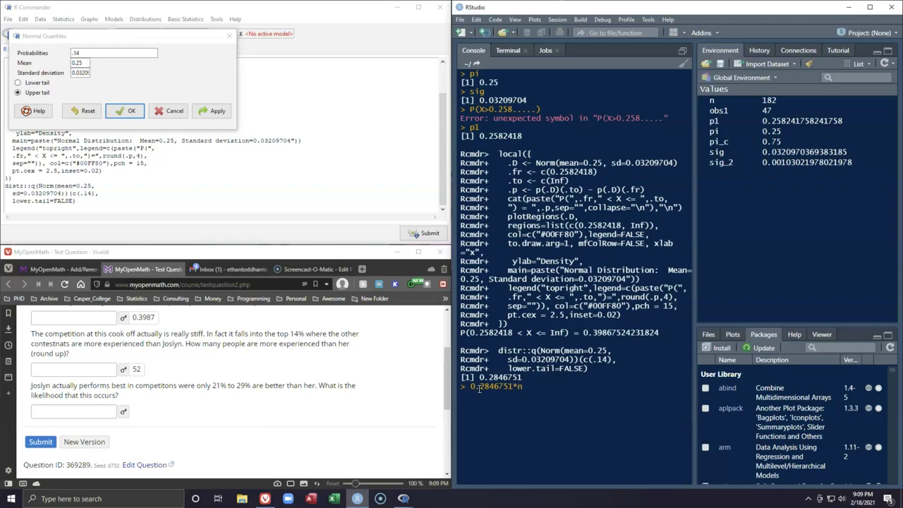
pyautogui.write('*n')
pyautogui.press('Return')
pyautogui.click(229, 35)
# - Calculate and plot the normal probability from .21 to .29 in R Commander with the same mean and standard deviation
pyautogui.click(187, 18)
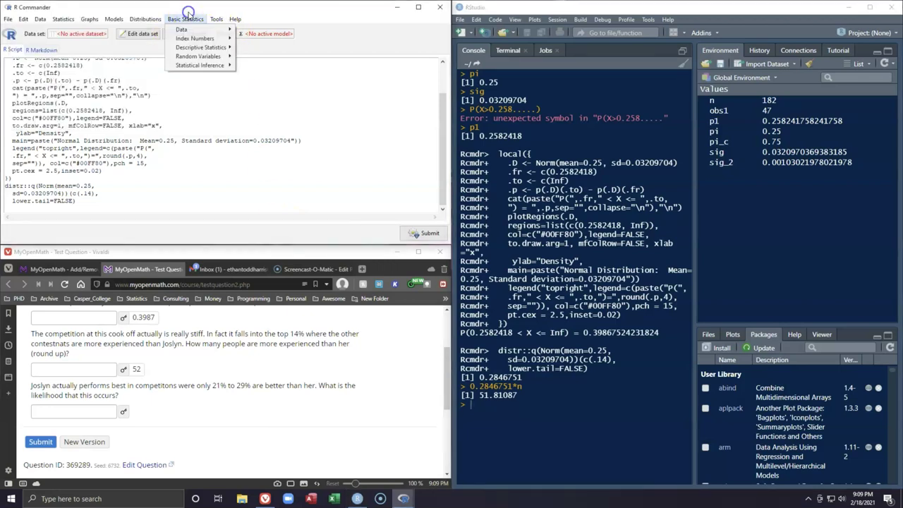
pyautogui.moveTo(201, 55)
pyautogui.moveTo(272, 56)
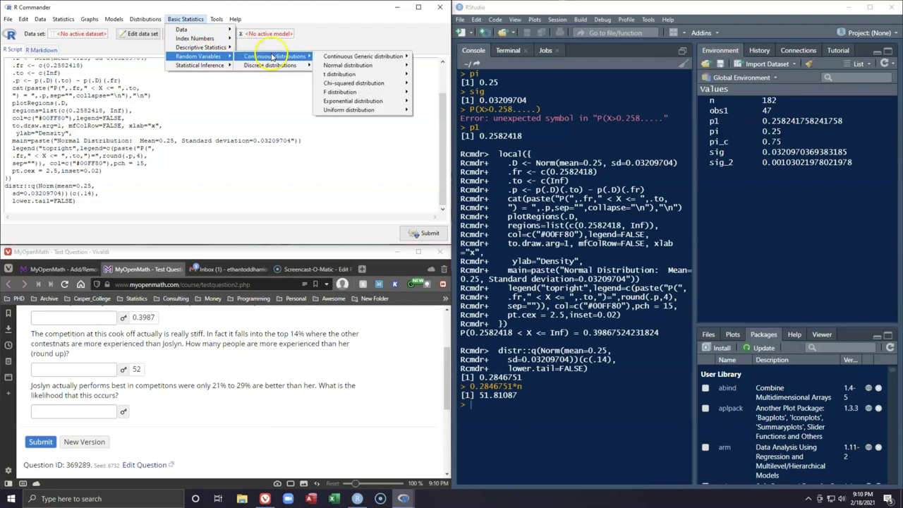
pyautogui.moveTo(357, 58)
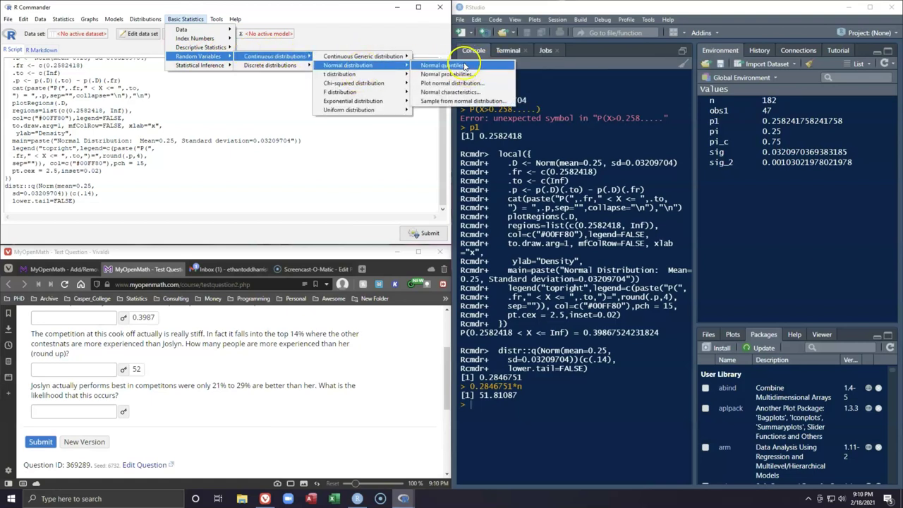
pyautogui.click(468, 74)
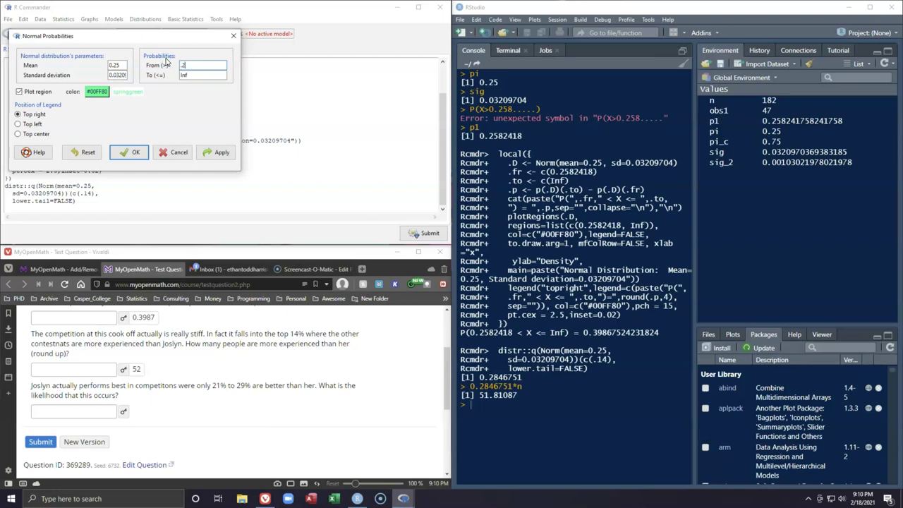
pyautogui.click(204, 71)
pyautogui.click(221, 156)
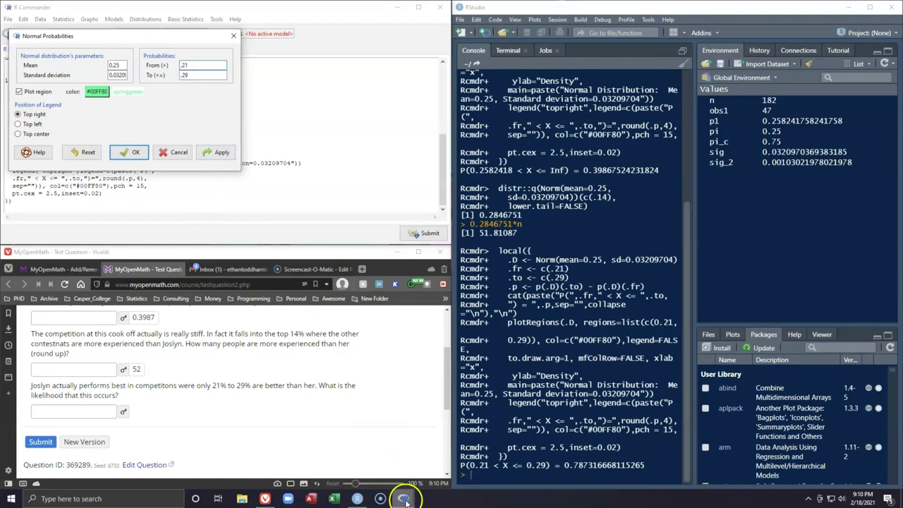
# - Examine the plotted region between 0.21 and 0.29 and reveal the answer to the 21% to 29% question
pyautogui.moveTo(406, 501)
pyautogui.click(451, 465)
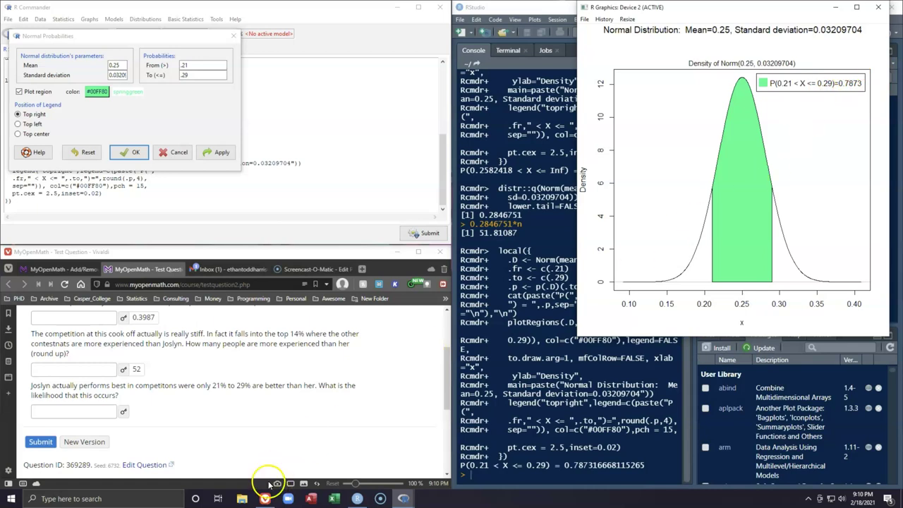
pyautogui.click(123, 411)
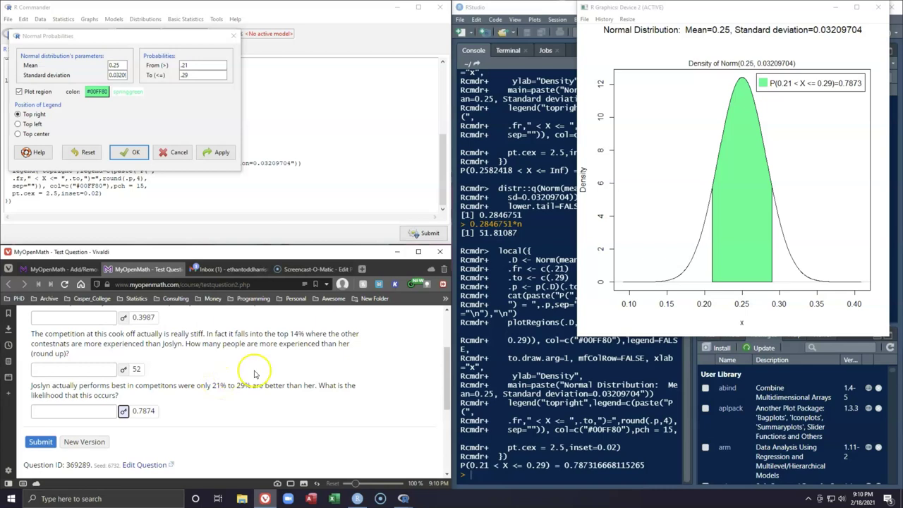
pyautogui.scroll(2, 256, 374)
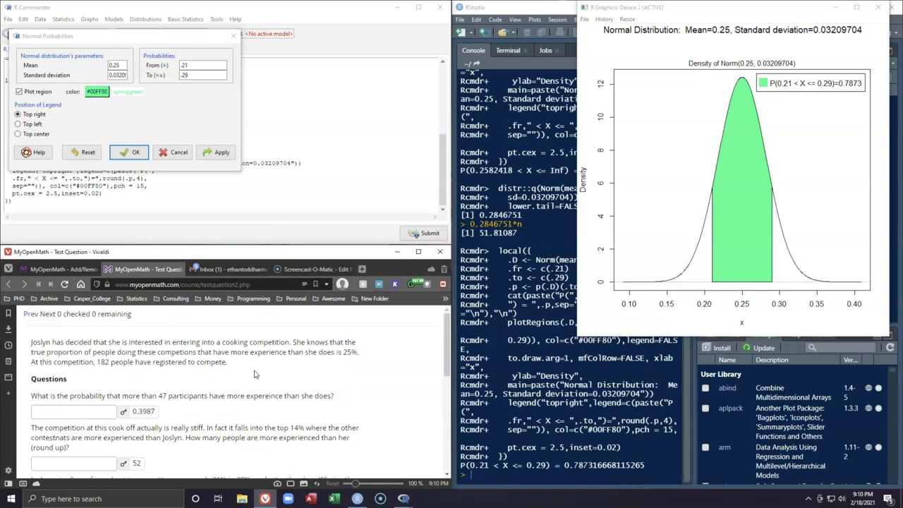
# - Recall the command sig=sqrt(sig_2) in the console without running it, and review the three questions with their revealed answers
pyautogui.click(544, 163)
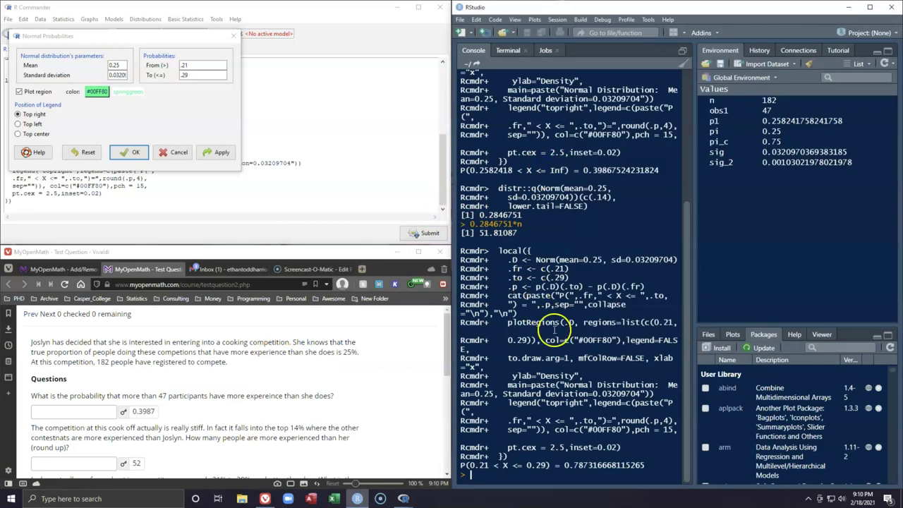
pyautogui.scroll(3, 554, 342)
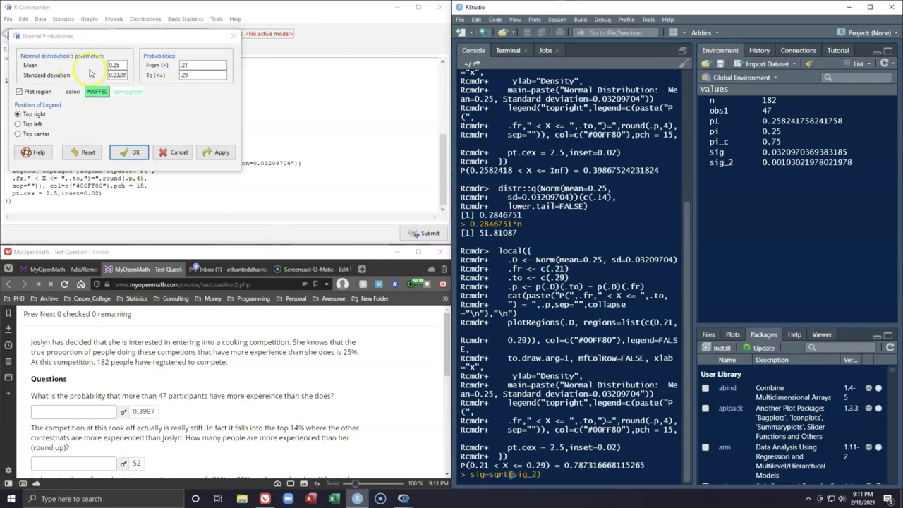
pyautogui.click(178, 65)
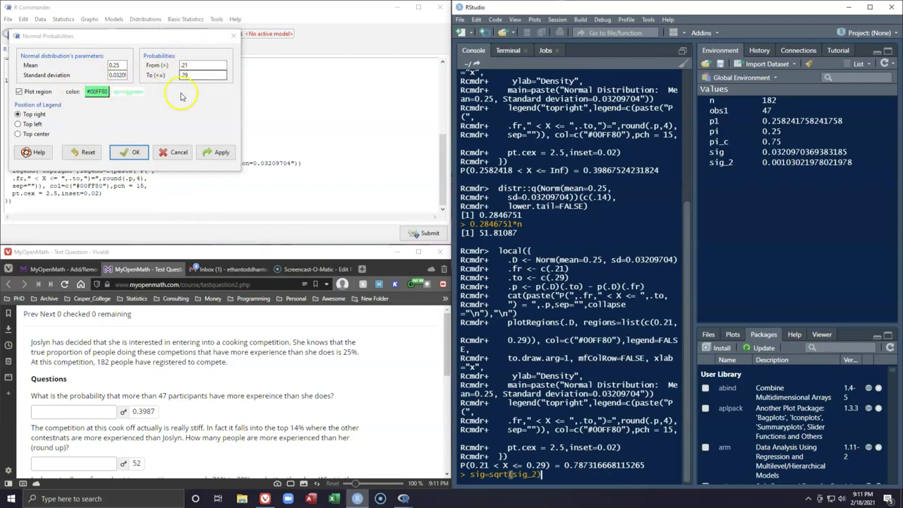
pyautogui.scroll(-3, 192, 453)
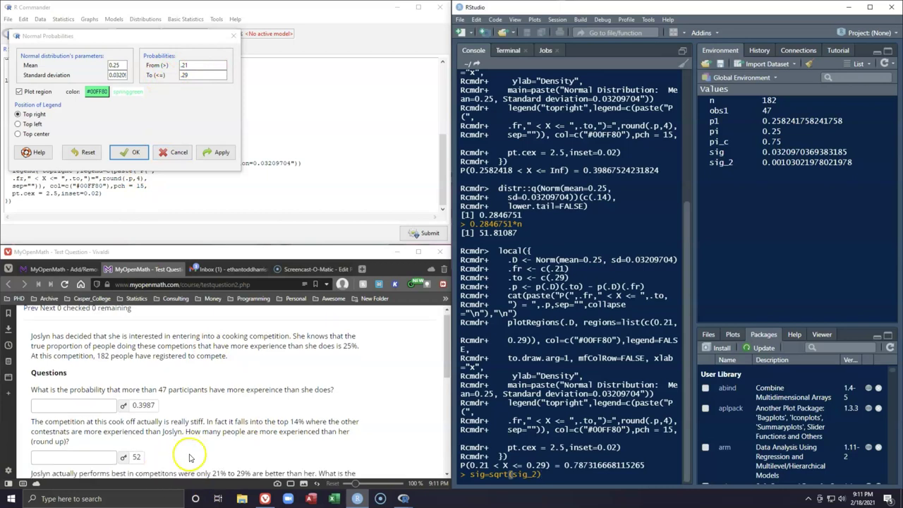
pyautogui.scroll(2, 302, 379)
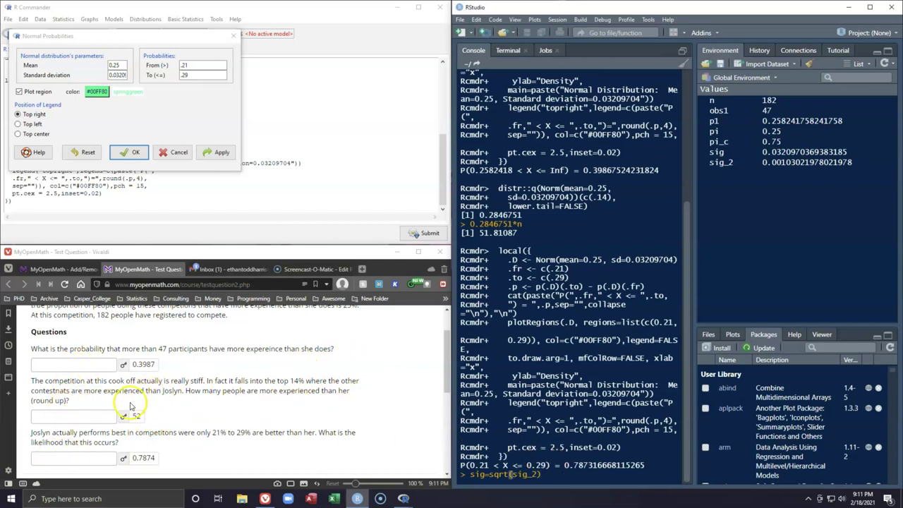
pyautogui.scroll(-1, 152, 416)
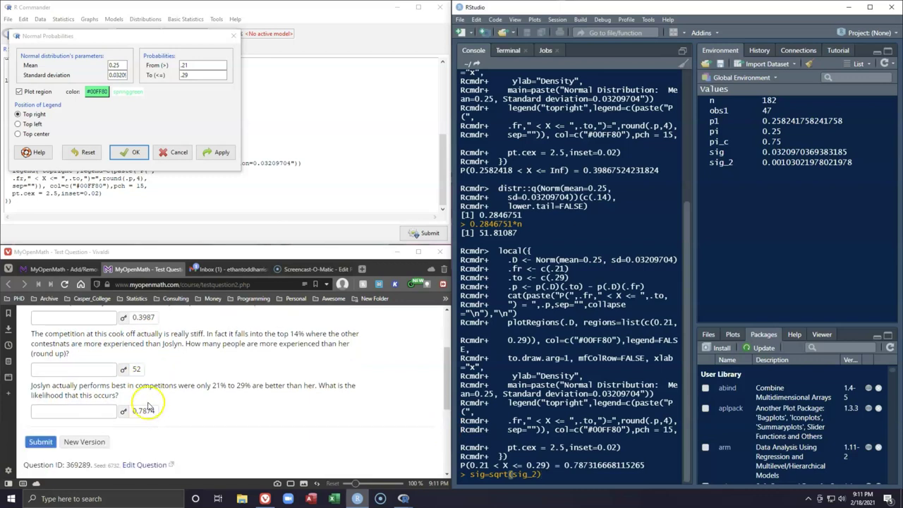
pyautogui.scroll(1, 148, 399)
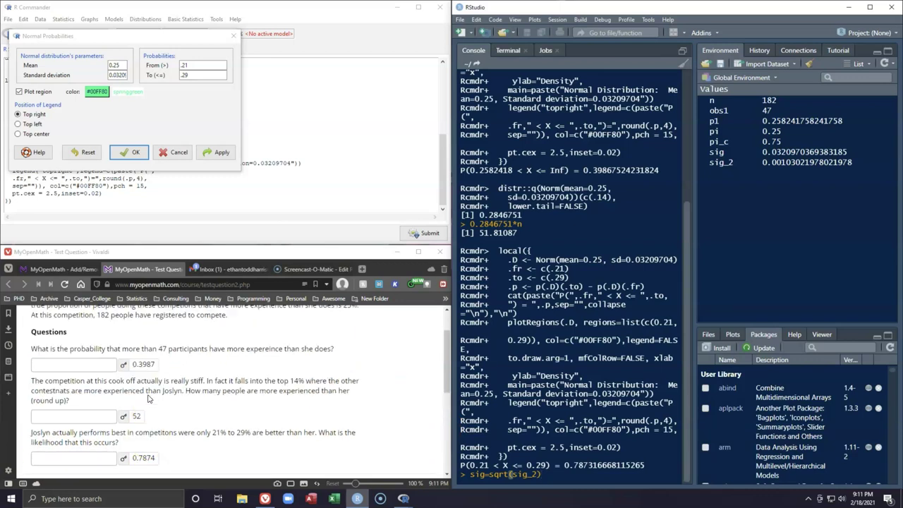